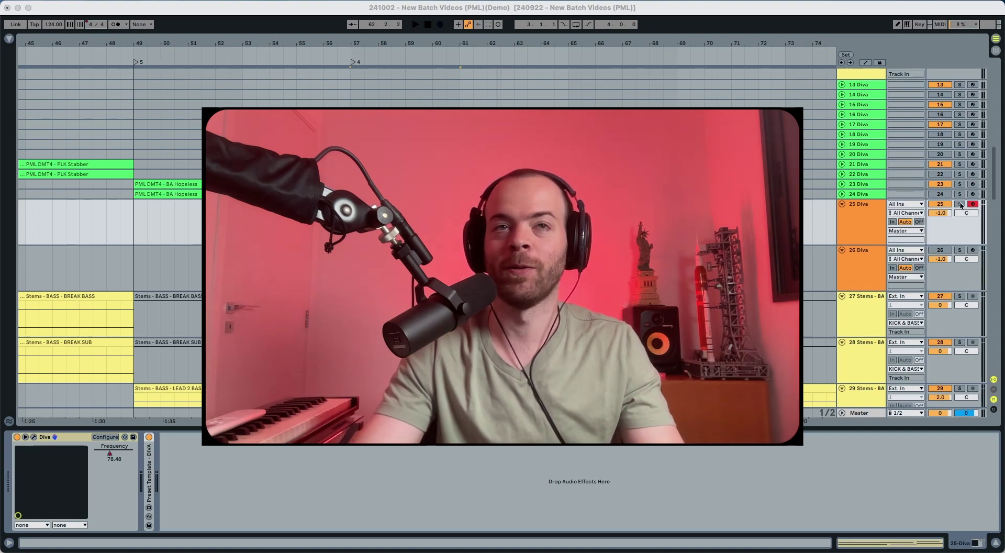
Play back the DUO Flare clips on tracks 25 and 26 and examine their MIDI notes.
{"action": "left_click", "coordinate": [405, 204]}
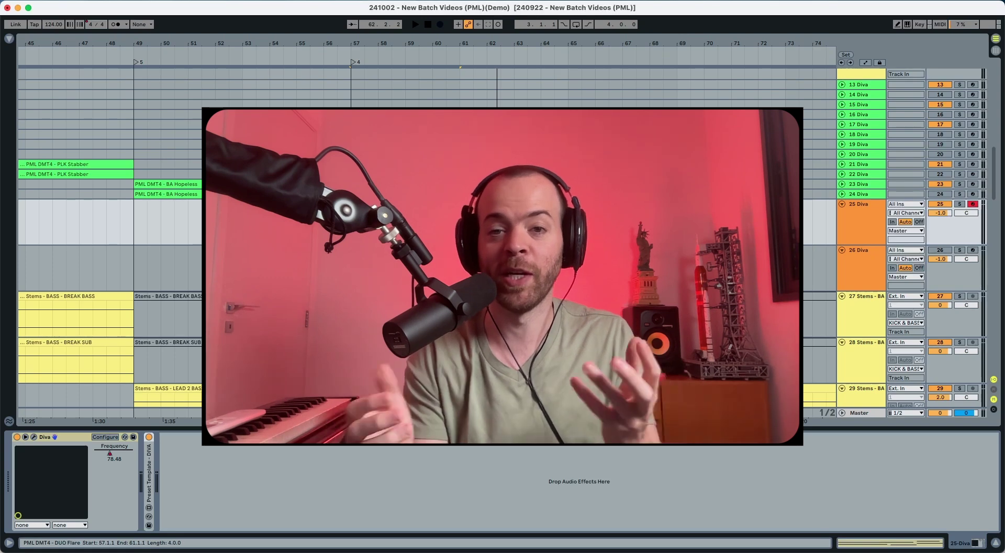
{"action": "key", "text": "space"}
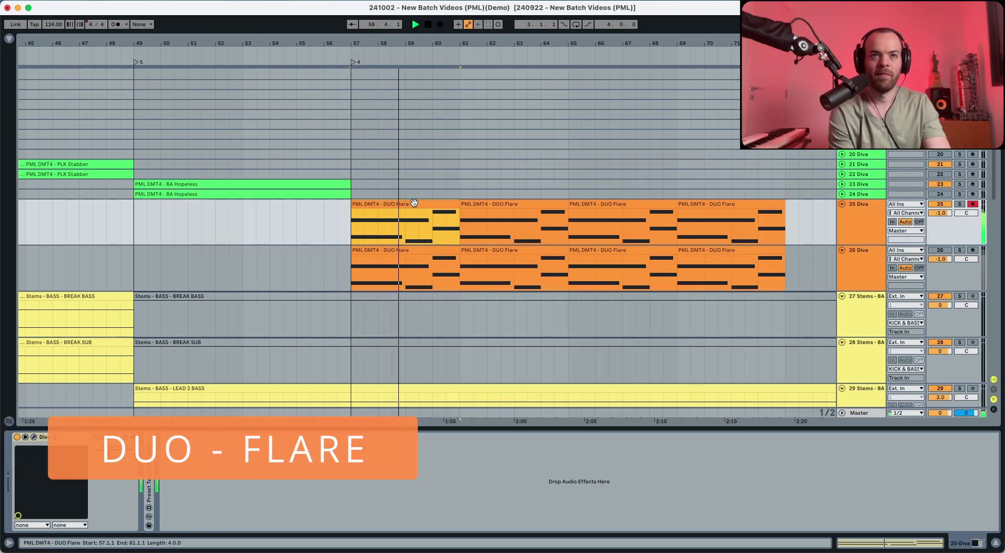
{"action": "double_click", "coordinate": [426, 202]}
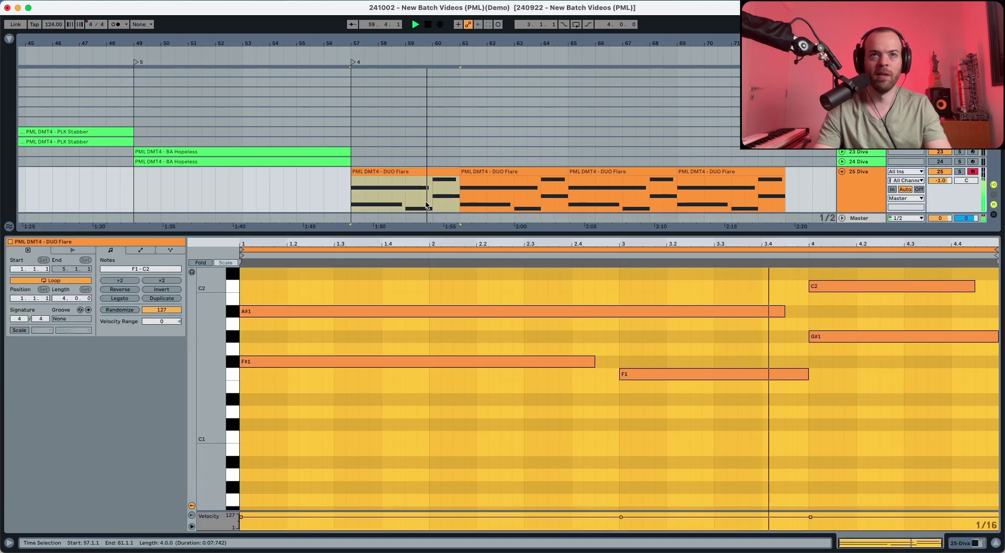
{"action": "left_click", "coordinate": [510, 173]}
{"action": "left_click", "coordinate": [436, 168], "text": "shift"}
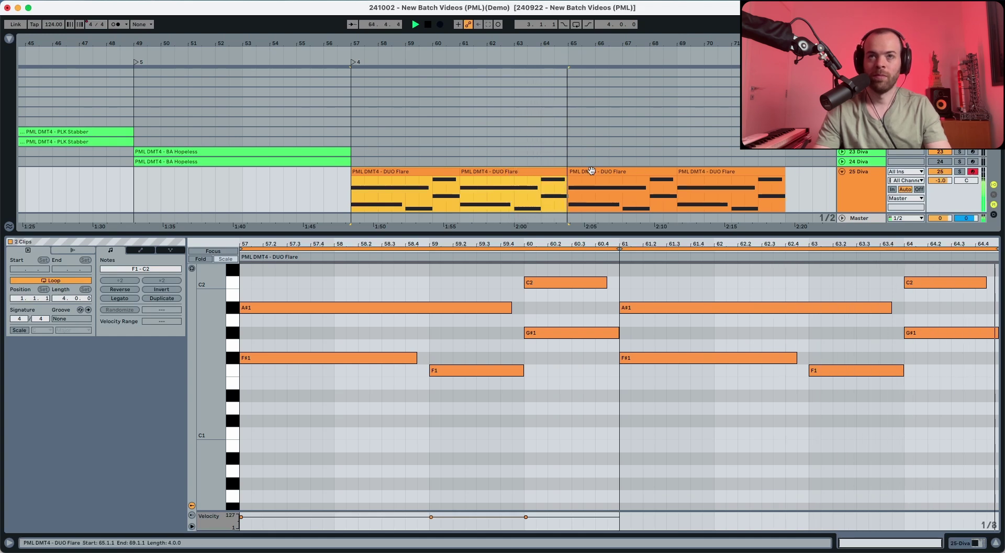
{"action": "left_click", "coordinate": [532, 173]}
{"action": "scroll", "coordinate": [534, 196], "scroll_direction": "down", "scroll_amount": 1}
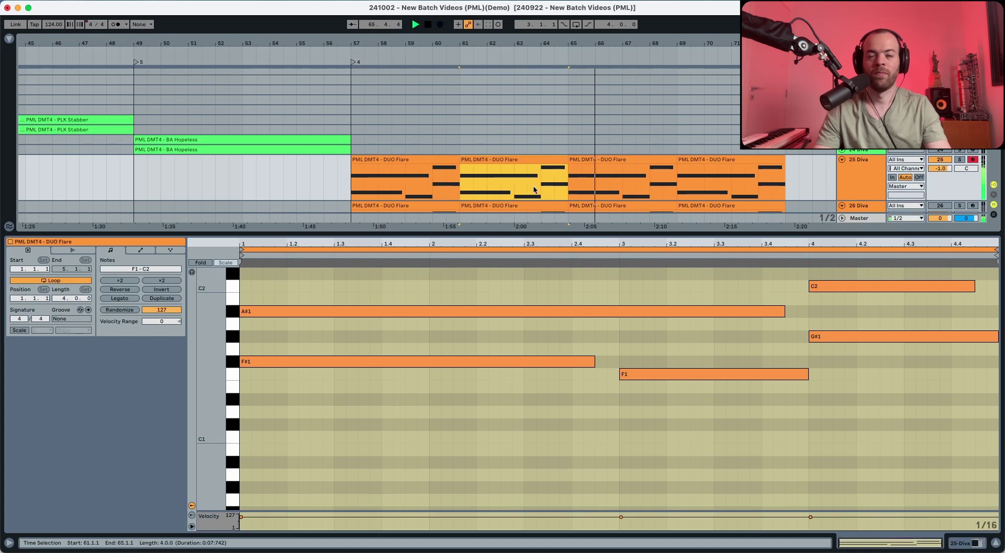
{"action": "left_click", "coordinate": [429, 204]}
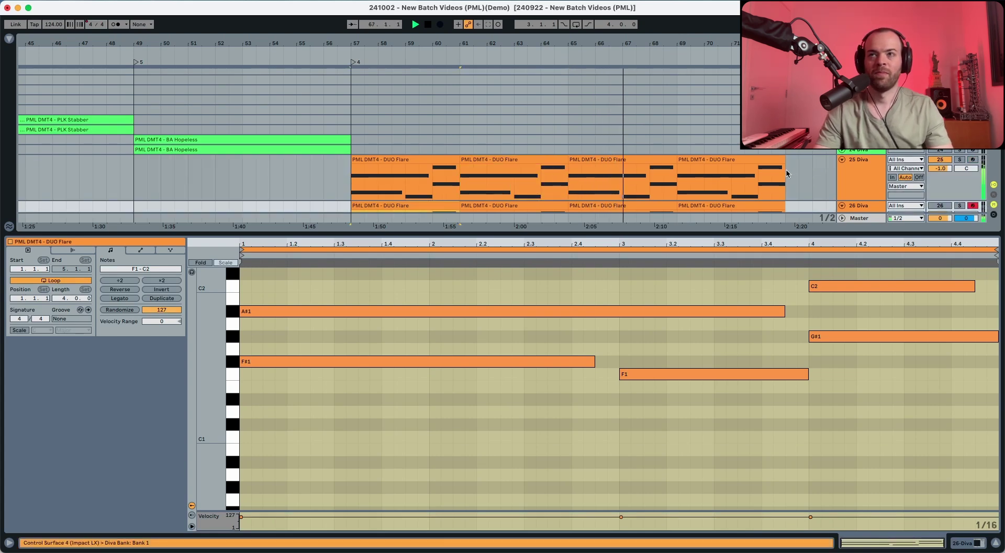
Display the Diva Frequency automation on track 25 and audition it at bar 57 and around bar 71.
{"action": "left_click", "coordinate": [859, 168]}
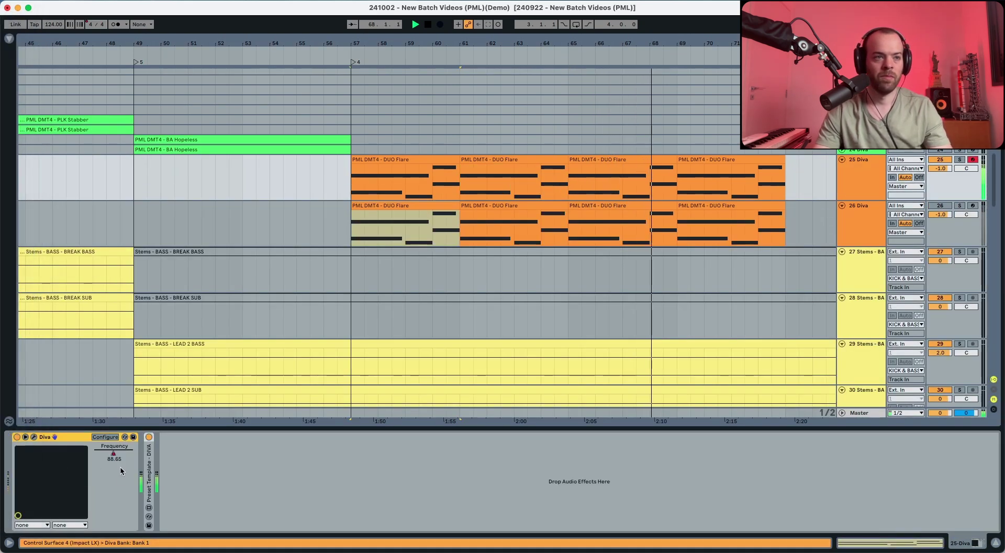
{"action": "key", "text": "a"}
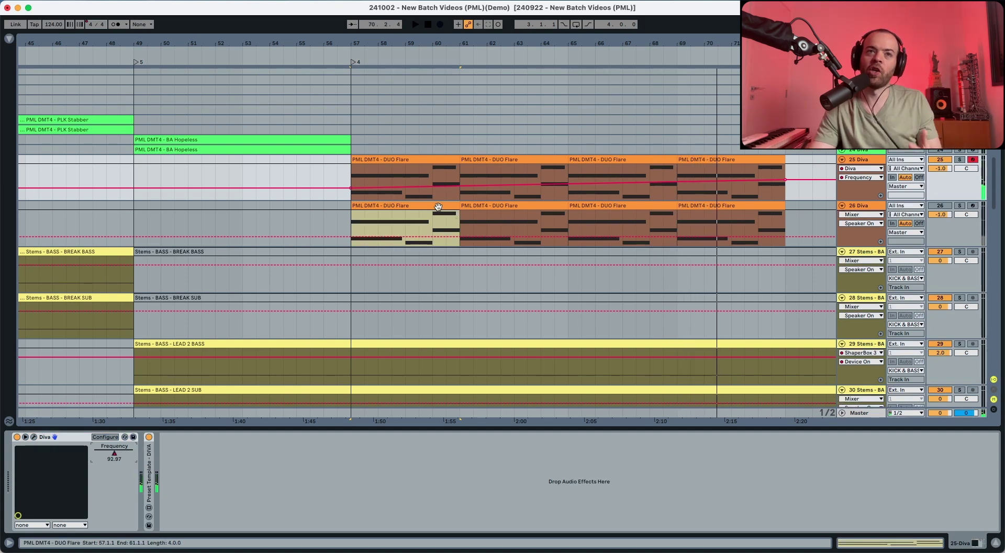
{"action": "left_click", "coordinate": [353, 183]}
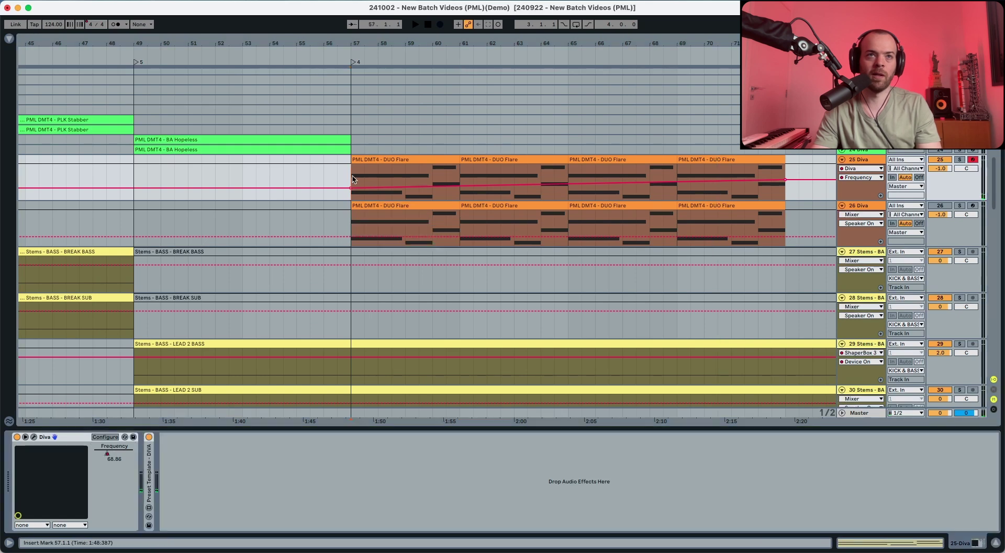
{"action": "key", "text": "space"}
{"action": "key", "text": "space"}
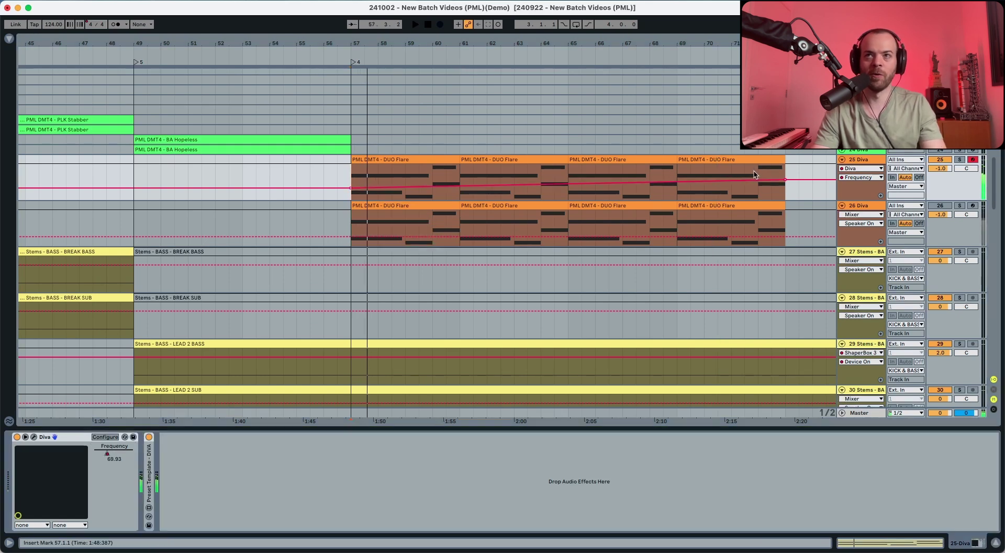
{"action": "left_click", "coordinate": [733, 174]}
{"action": "key", "text": "space"}
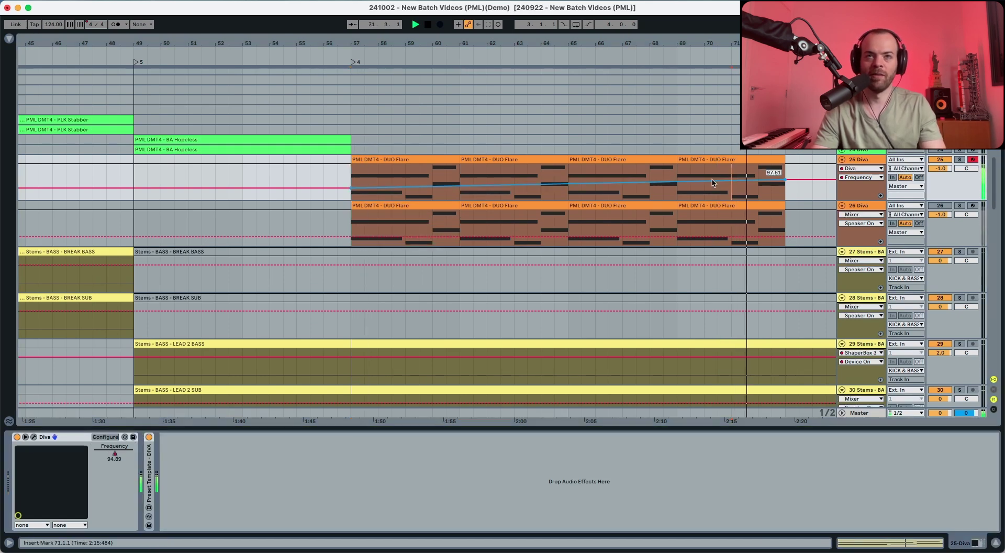
{"action": "key", "text": "space"}
Open Diva on track 26, solo the track, reset the synth to its init patch and play the clip.
{"action": "left_click", "coordinate": [406, 207]}
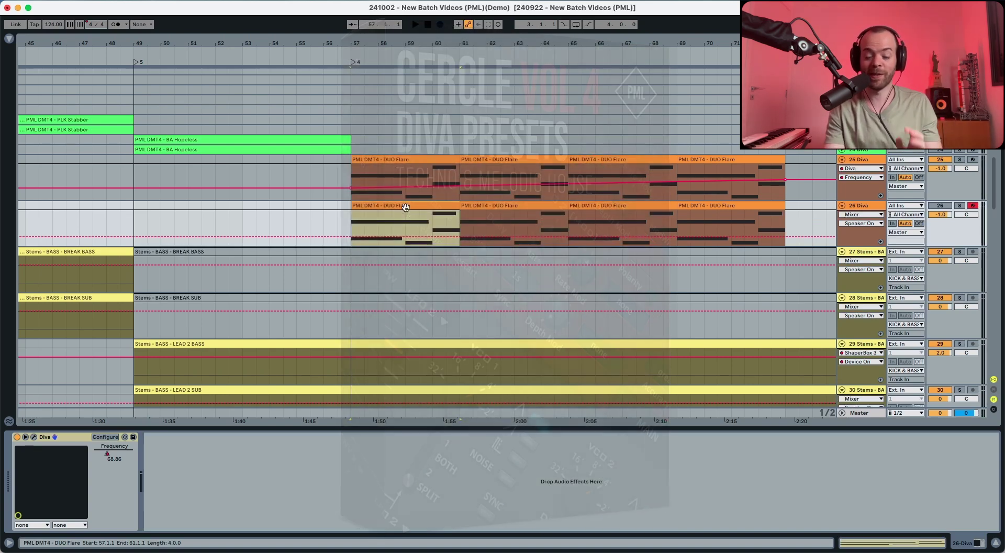
{"action": "key", "text": "1"}
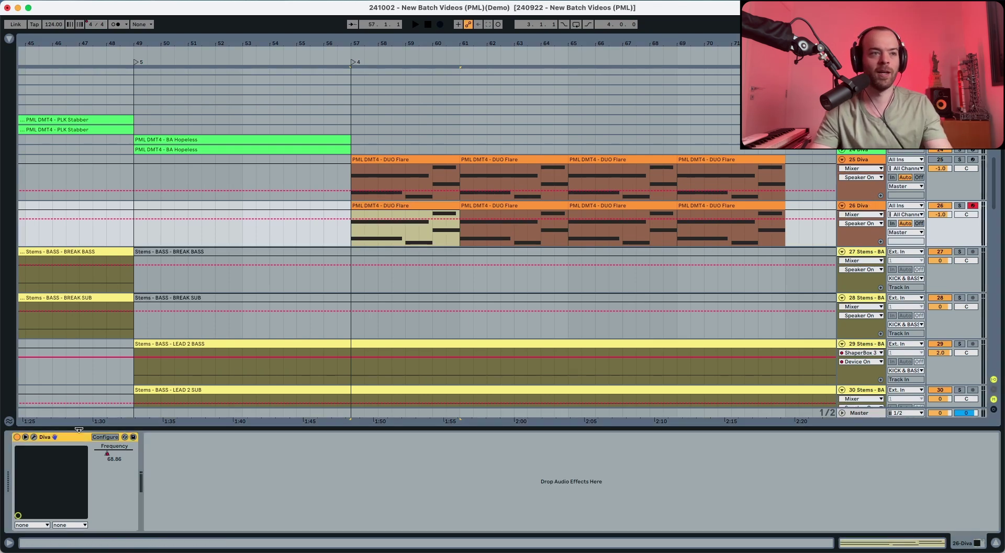
{"action": "left_click", "coordinate": [36, 438]}
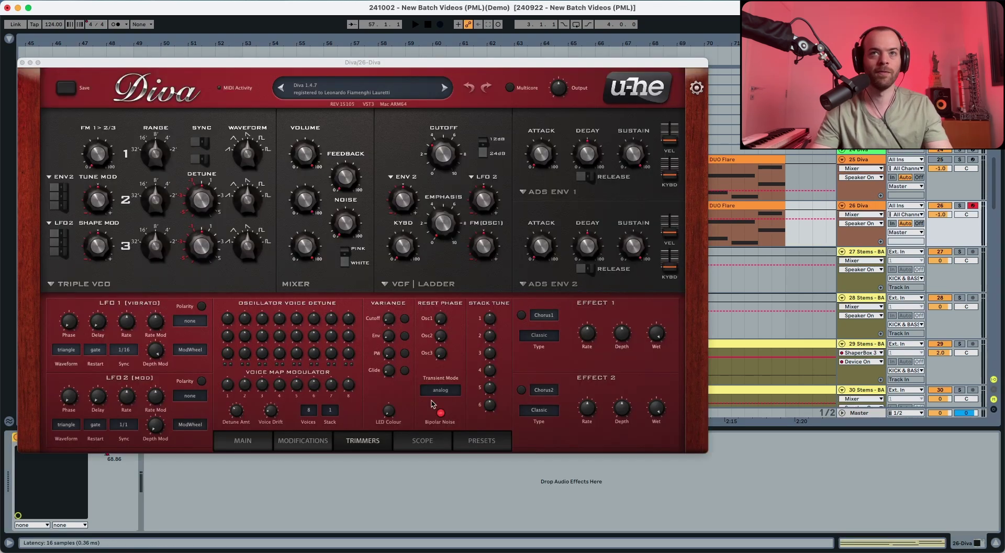
{"action": "left_click", "coordinate": [960, 205]}
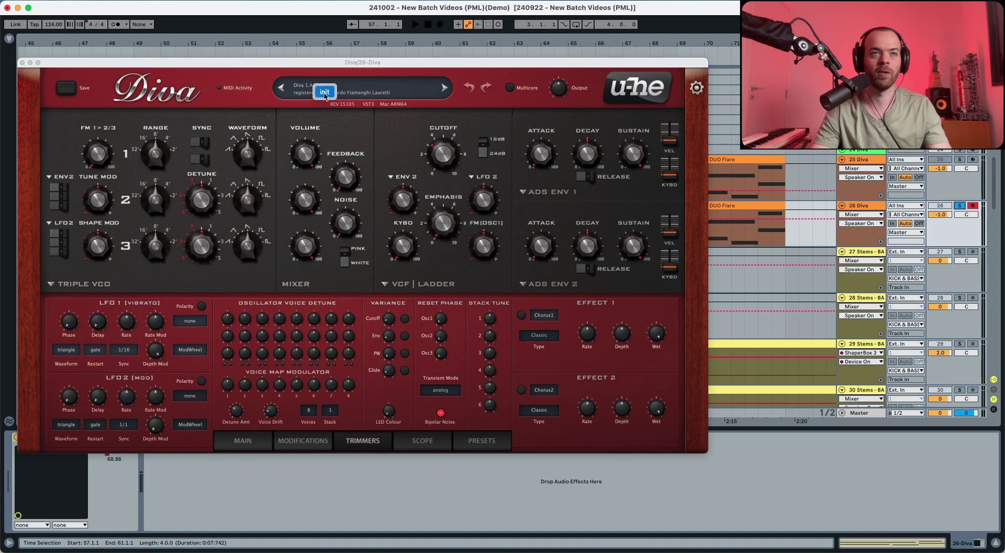
{"action": "key", "text": "space"}
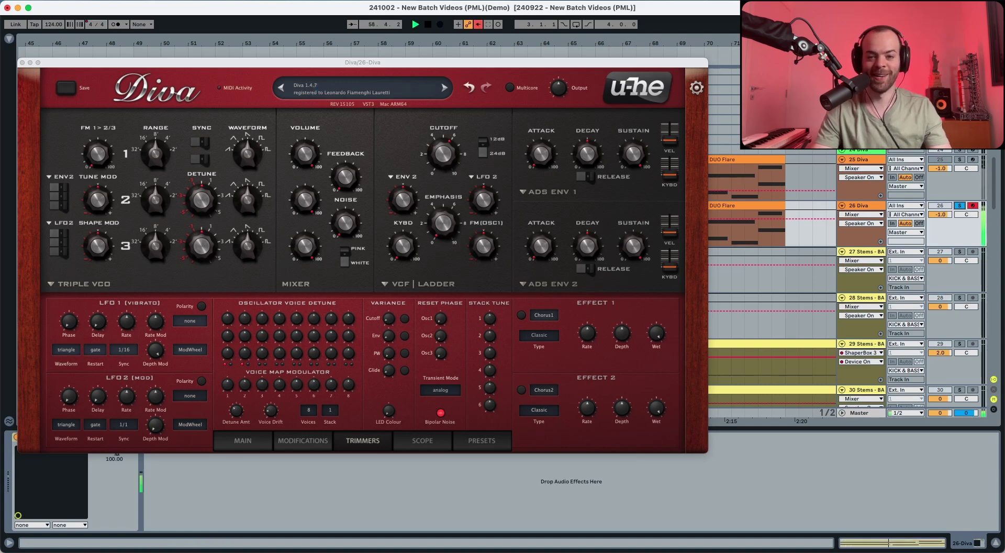
Set Diva's voice mode to duo and the number of voices to 6.
{"action": "left_click", "coordinate": [514, 409]}
{"action": "mouse_move", "coordinate": [488, 389]}
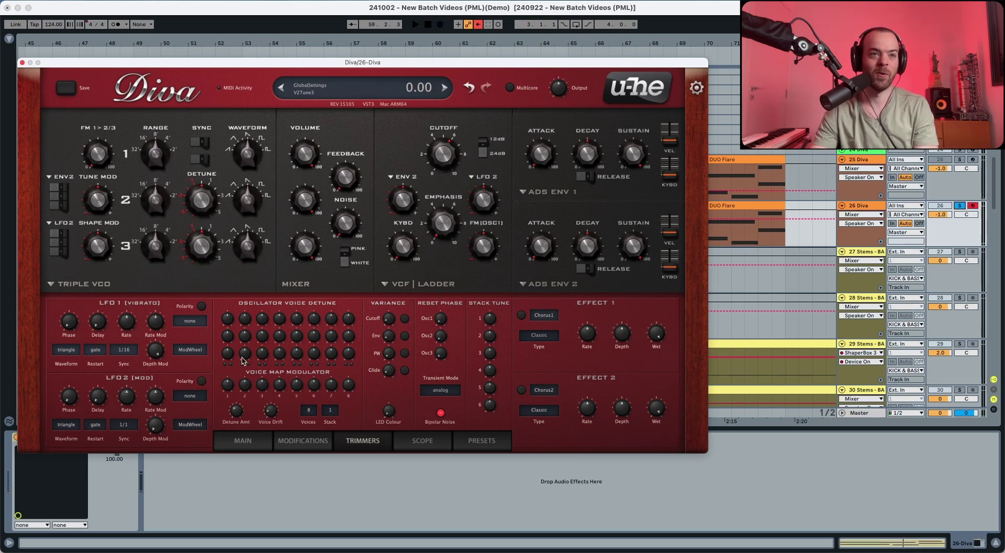
{"action": "left_click", "coordinate": [244, 440]}
{"action": "left_click", "coordinate": [238, 385]}
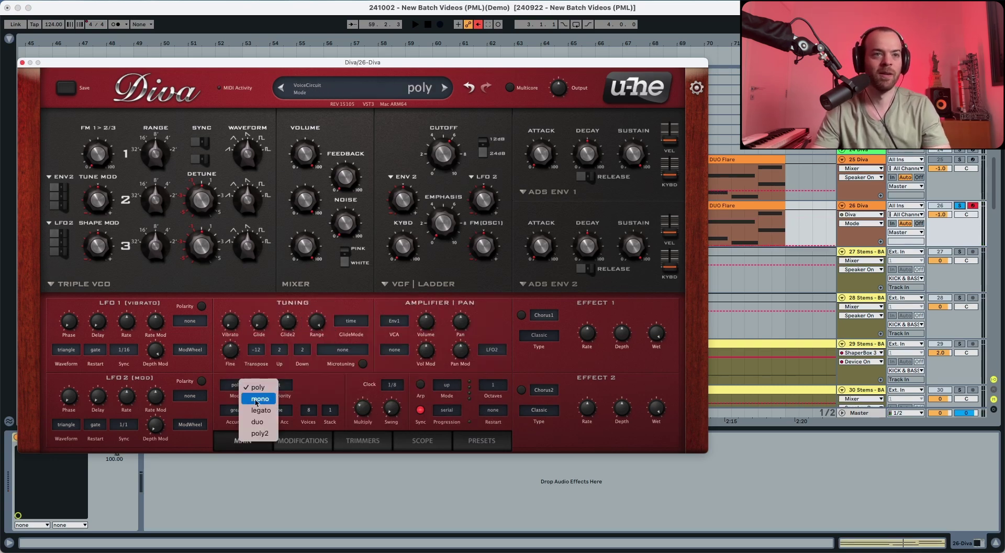
{"action": "left_click", "coordinate": [256, 422]}
{"action": "key", "text": "space"}
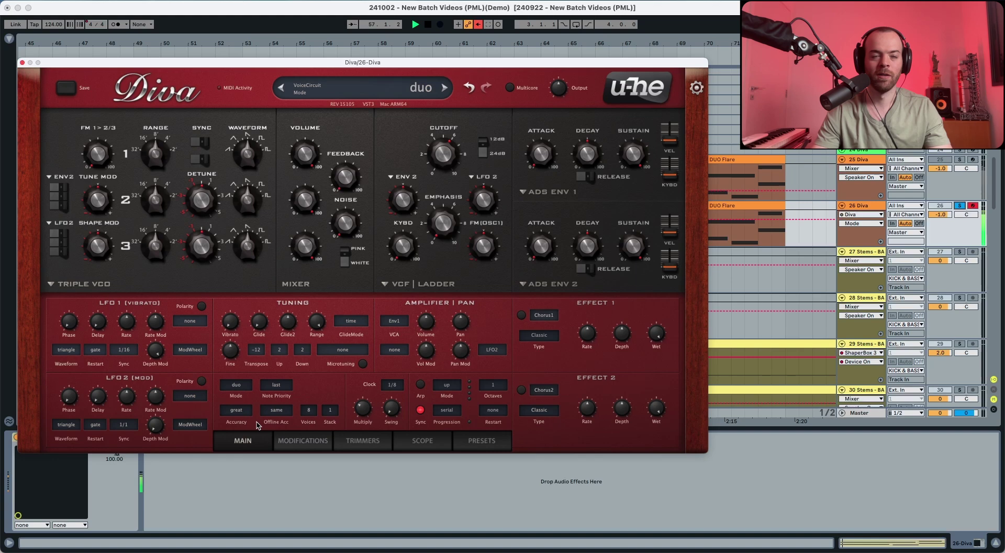
{"action": "left_click", "coordinate": [310, 411]}
{"action": "left_click", "coordinate": [324, 460]}
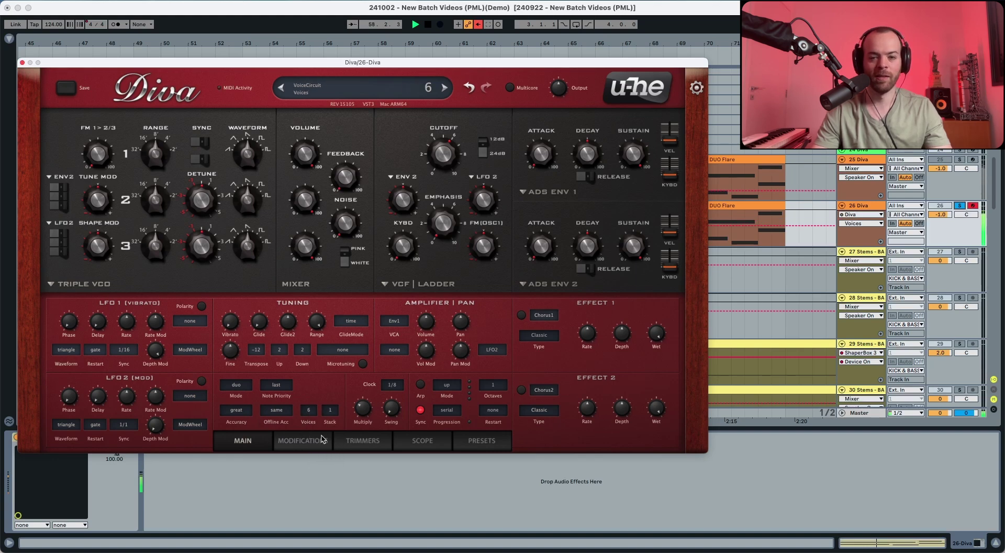
Set Diva's Transpose to 0 and audition the clip from bar 57.
{"action": "key", "text": "space"}
{"action": "left_click", "coordinate": [256, 350]}
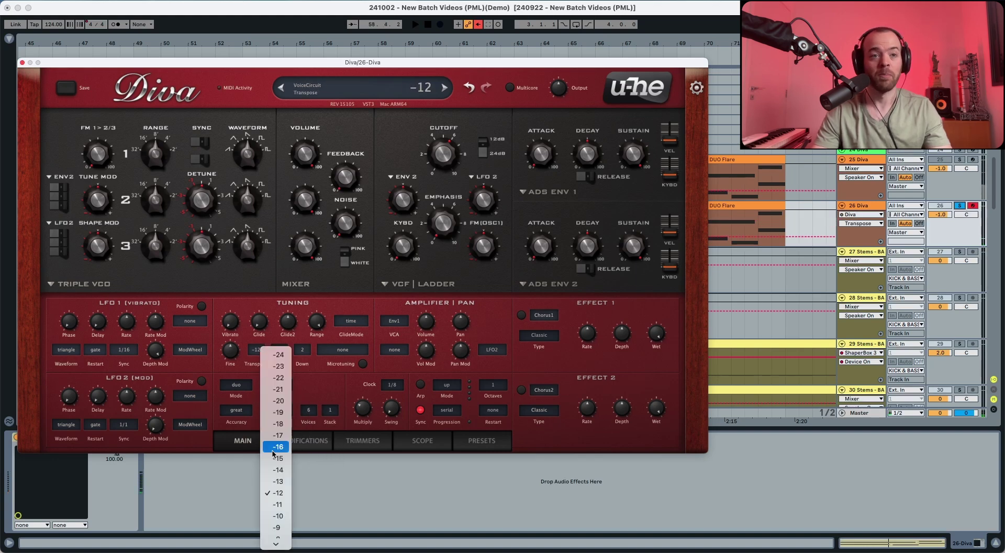
{"action": "key", "text": "space"}
{"action": "left_click", "coordinate": [276, 513]}
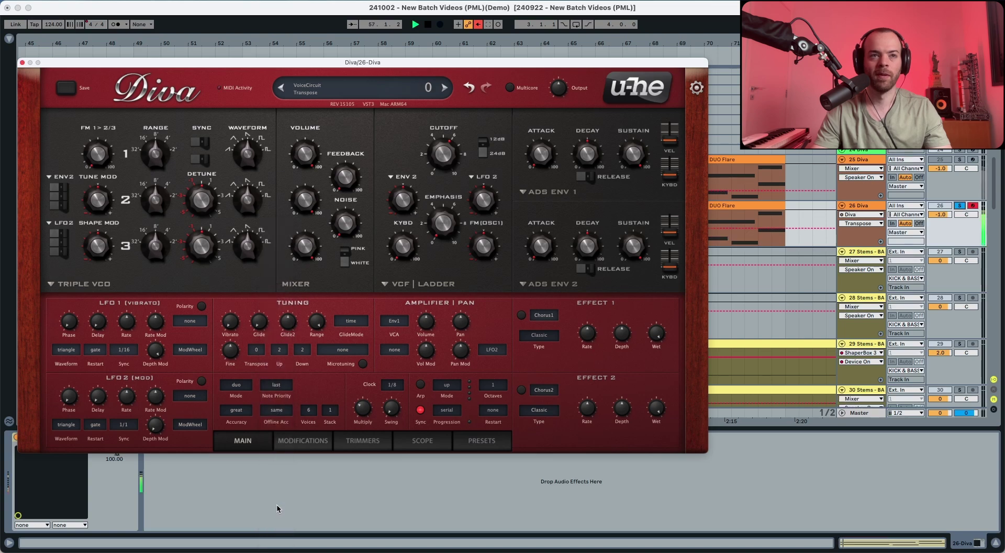
{"action": "key", "text": "space"}
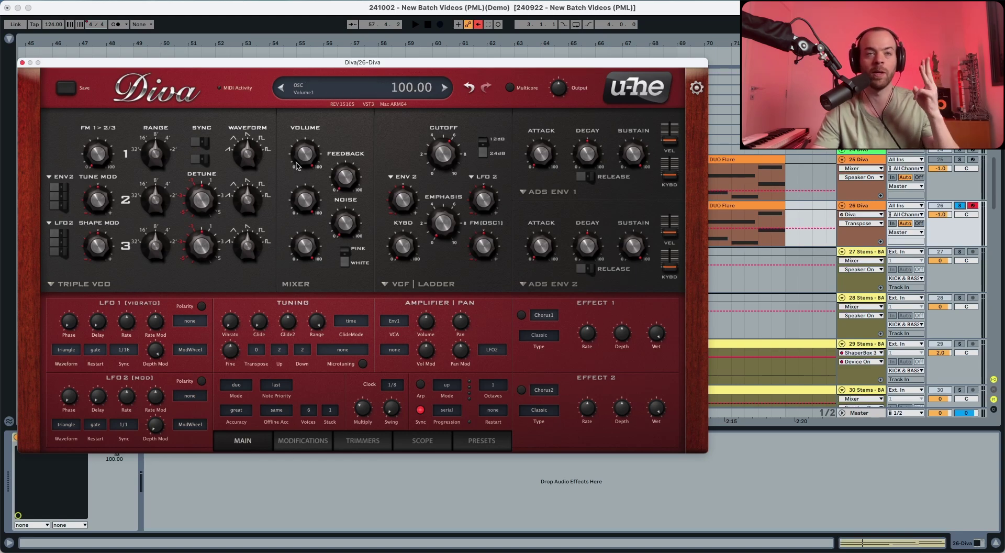
Turn the volumes of oscillators 2 and 3 down to 0 and lower oscillator 1's range to 16'.
{"action": "left_click_drag", "start_coordinate": [302, 200], "coordinate": [299, 339]}
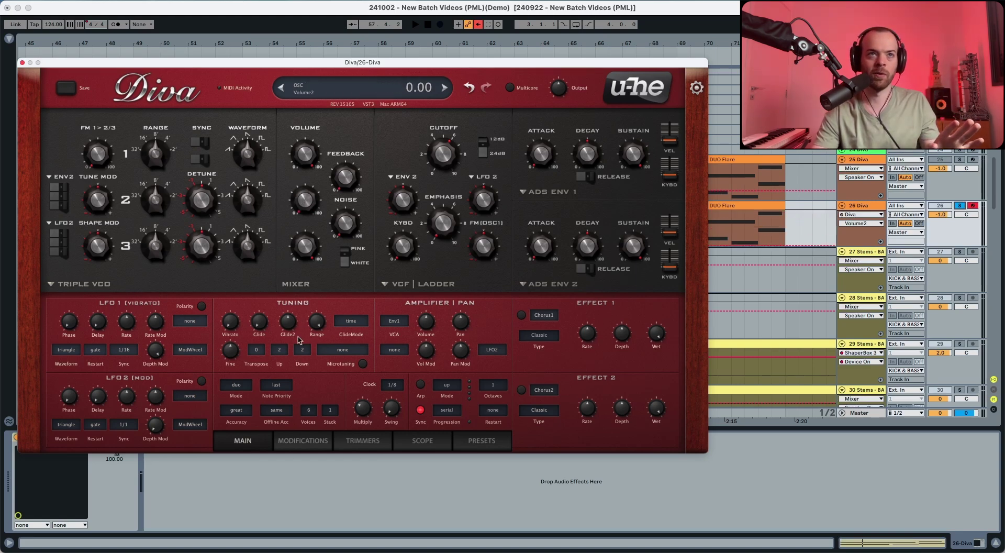
{"action": "left_click_drag", "start_coordinate": [311, 241], "coordinate": [313, 392]}
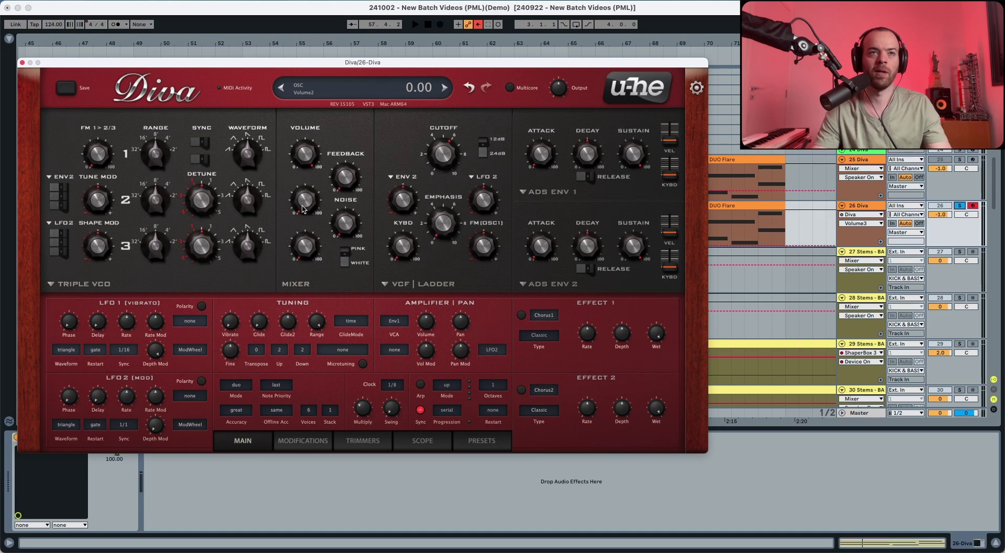
{"action": "key", "text": "space"}
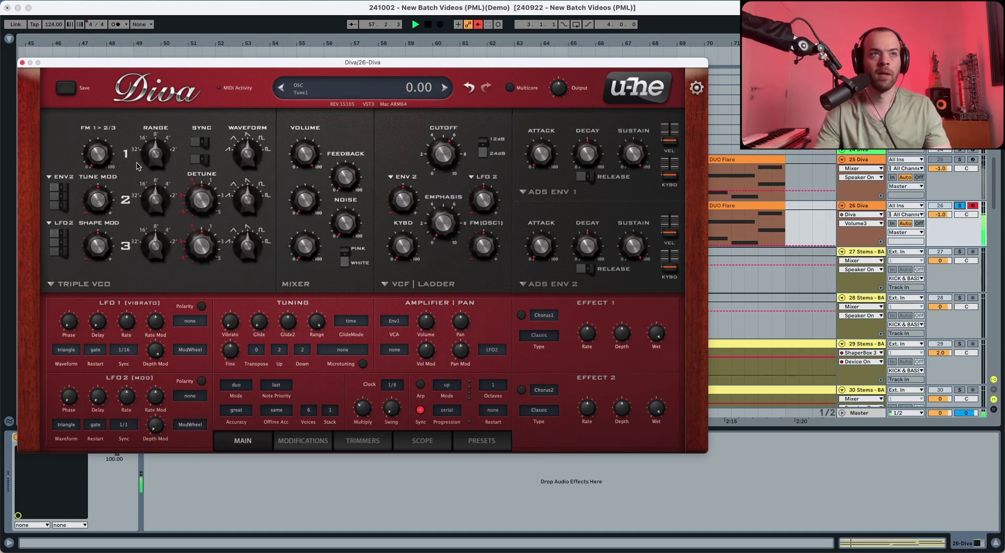
{"action": "left_click_drag", "start_coordinate": [157, 153], "coordinate": [152, 193]}
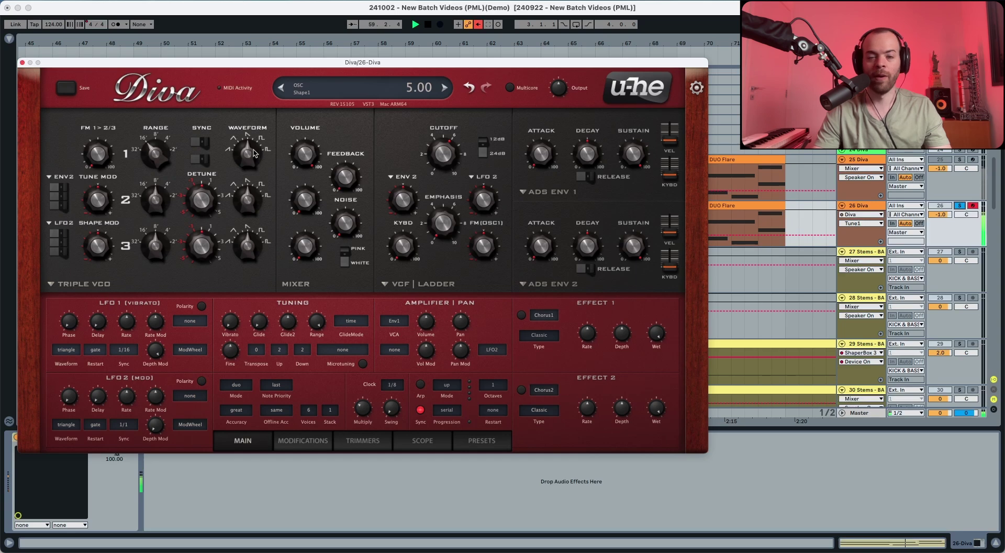
{"action": "key", "text": "space"}
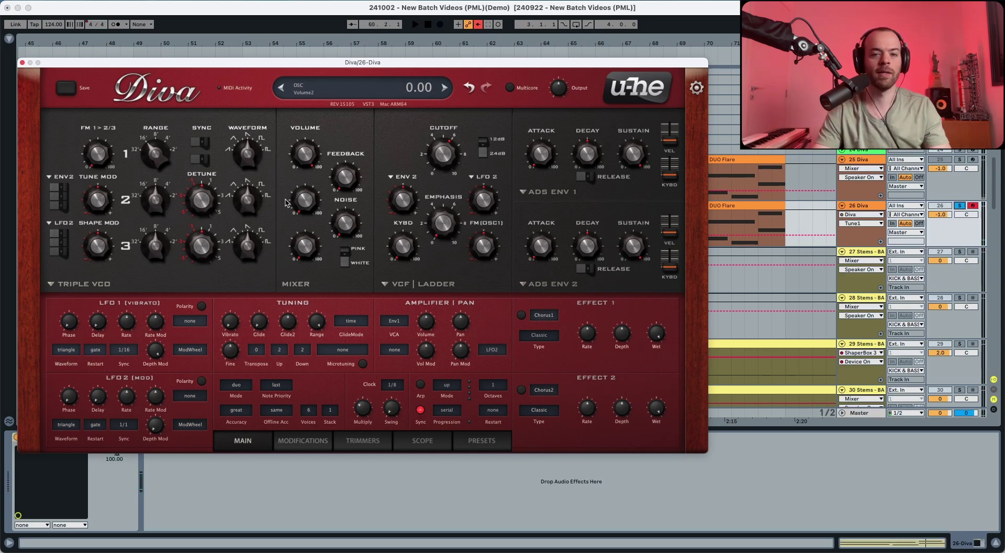
Raise oscillator 2's volume to about 80.50 and set its range tuning to 12.00 during playback.
{"action": "key", "text": "space"}
{"action": "left_click_drag", "start_coordinate": [301, 204], "coordinate": [315, 117]}
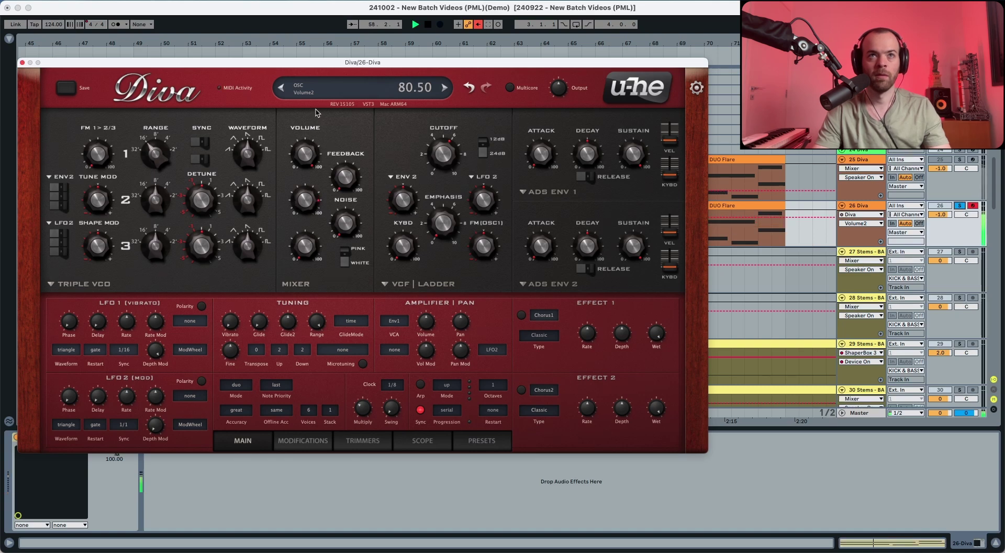
{"action": "left_click", "coordinate": [147, 199]}
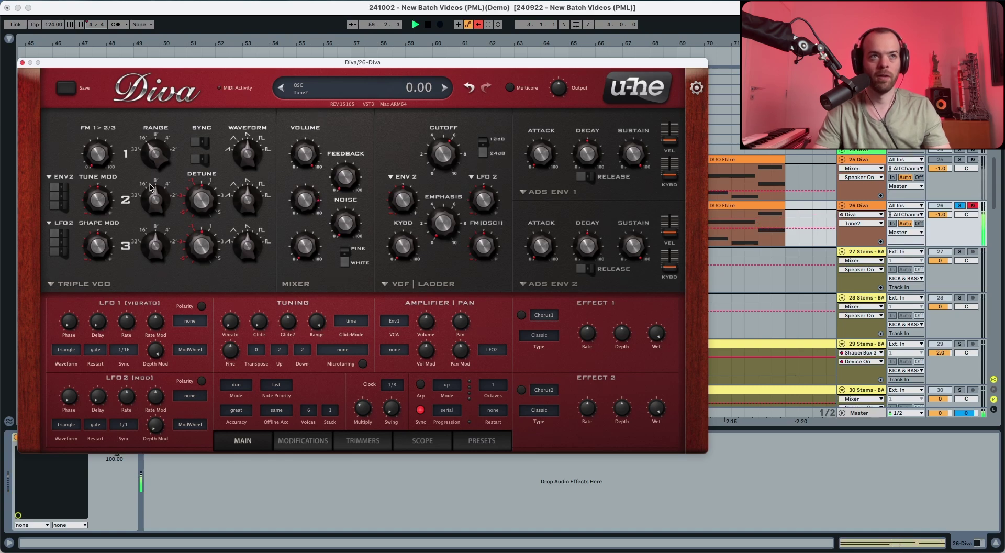
{"action": "left_click_drag", "start_coordinate": [152, 170], "coordinate": [153, 164]}
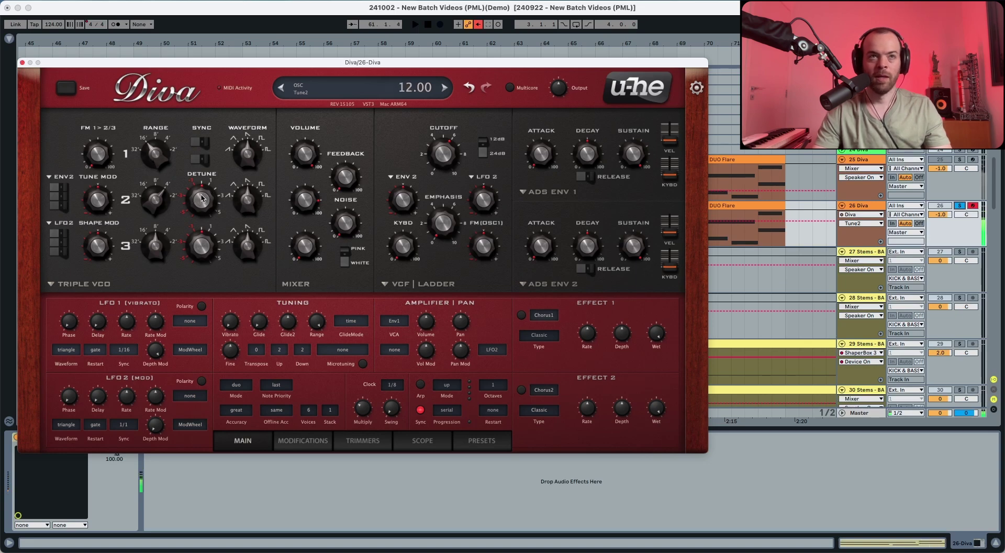
Change oscillator 2's waveform, turning its selector down from the default shape.
{"action": "left_click", "coordinate": [245, 197]}
{"action": "left_click_drag", "start_coordinate": [245, 197], "coordinate": [242, 266]}
{"action": "key", "text": "space"}
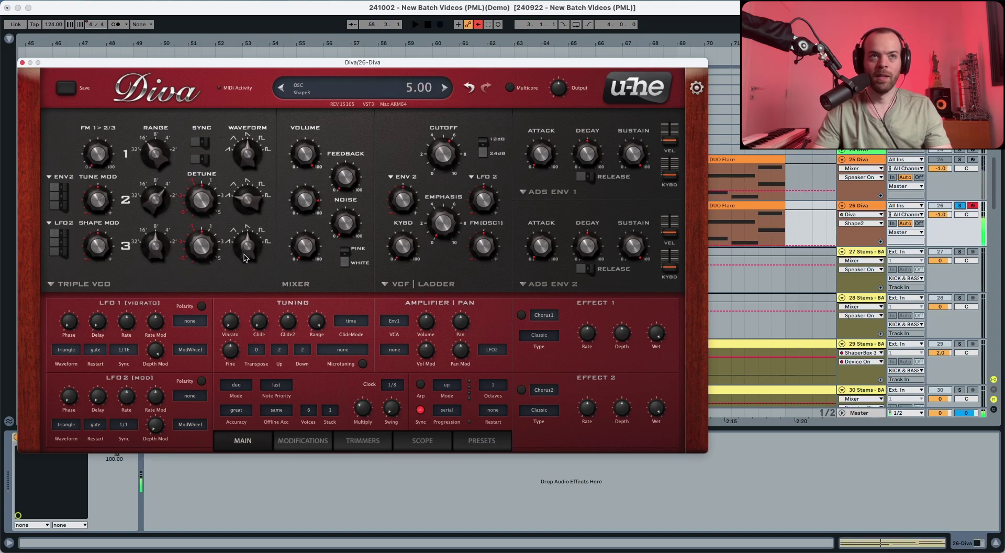
Bring up oscillator 3's volume and raise its range to 2' during playback.
{"action": "left_click_drag", "start_coordinate": [305, 245], "coordinate": [303, 205]}
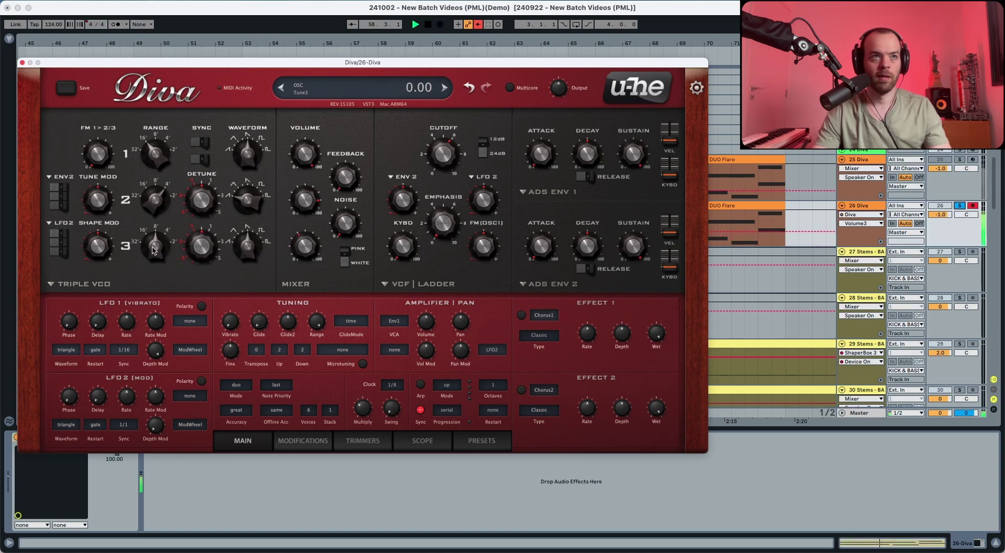
{"action": "left_click_drag", "start_coordinate": [153, 250], "coordinate": [169, 158]}
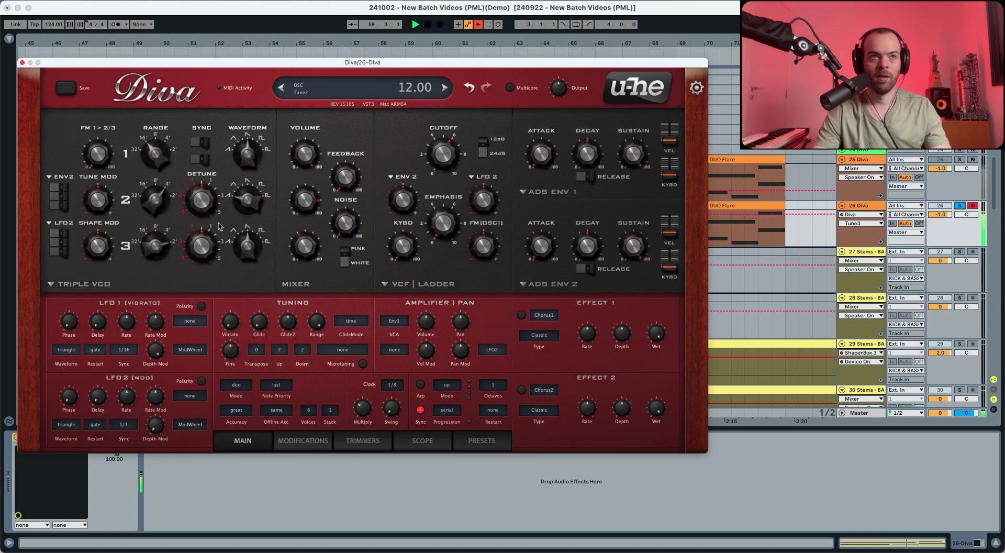
{"action": "key", "text": "space"}
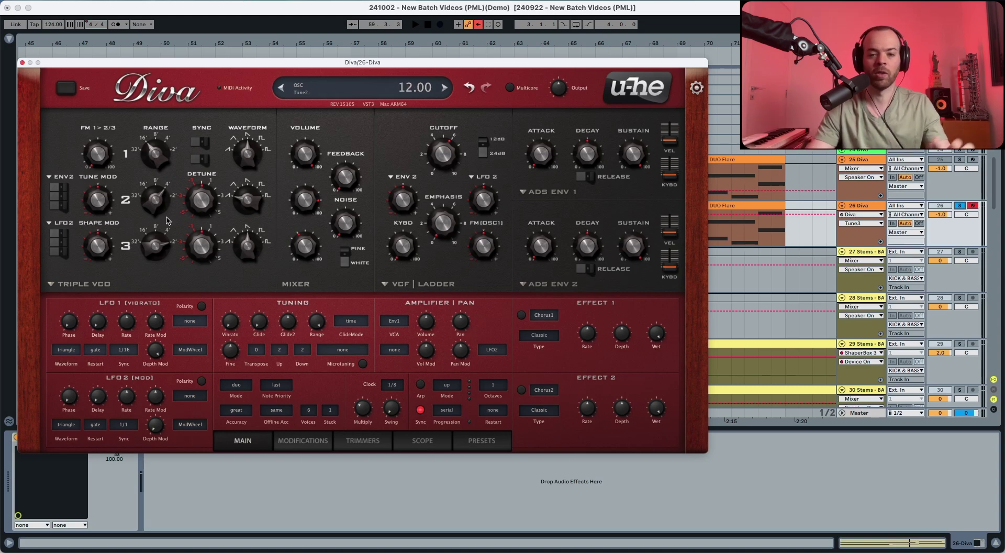
Bring up the noise volume in the mixer section during playback.
{"action": "left_click", "coordinate": [338, 232]}
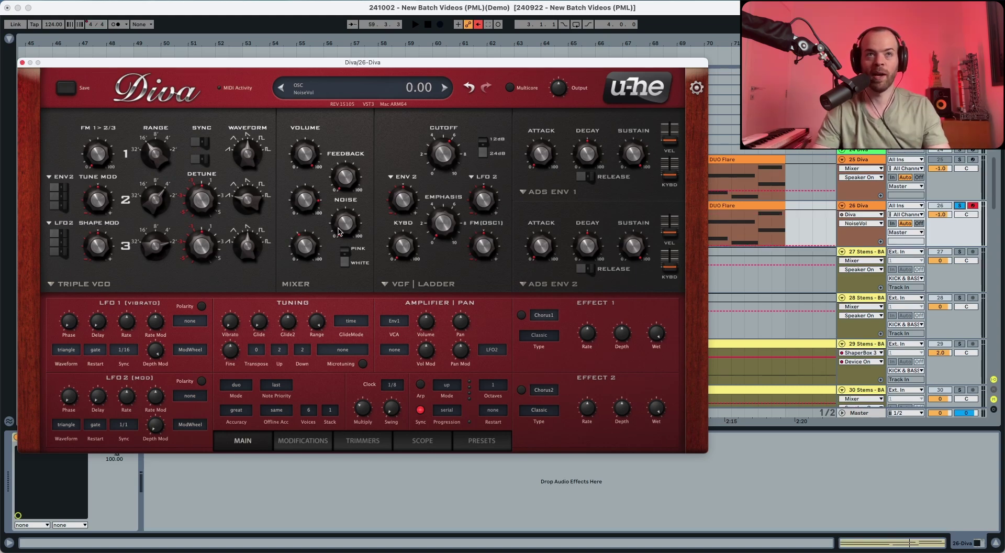
{"action": "key", "text": "space"}
{"action": "left_click_drag", "start_coordinate": [338, 228], "coordinate": [337, 193]}
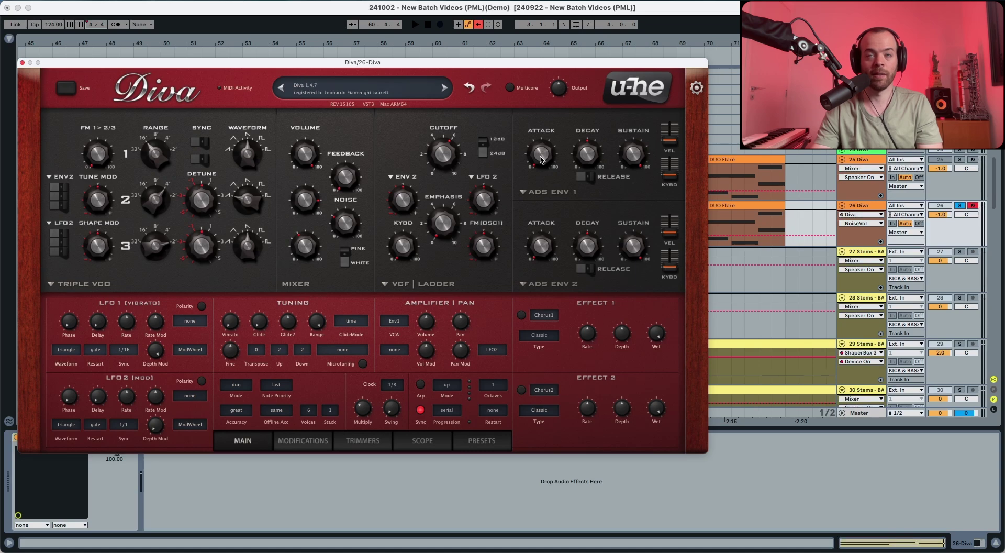
Adjust envelope 1's decay and switch on its release, auditioning the result.
{"action": "left_click_drag", "start_coordinate": [582, 151], "coordinate": [582, 240]}
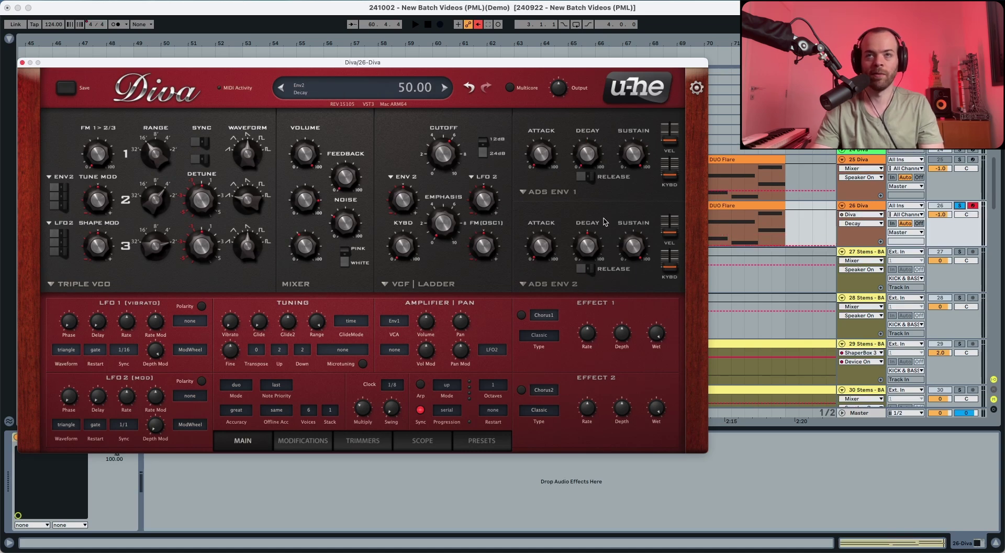
{"action": "left_click", "coordinate": [591, 179]}
{"action": "key", "text": "space"}
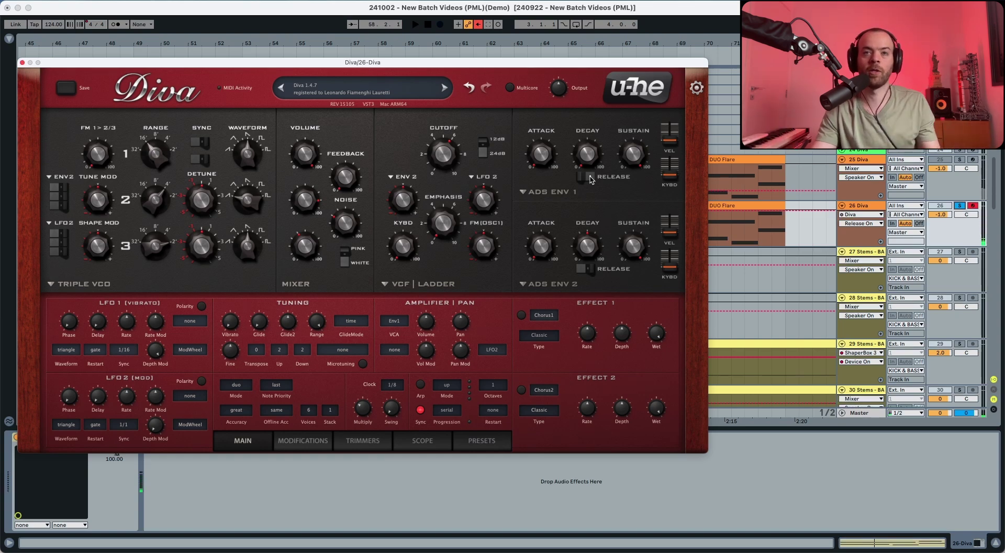
Lower the ladder filter's cutoff to 81.00 during playback.
{"action": "mouse_move", "coordinate": [450, 164]}
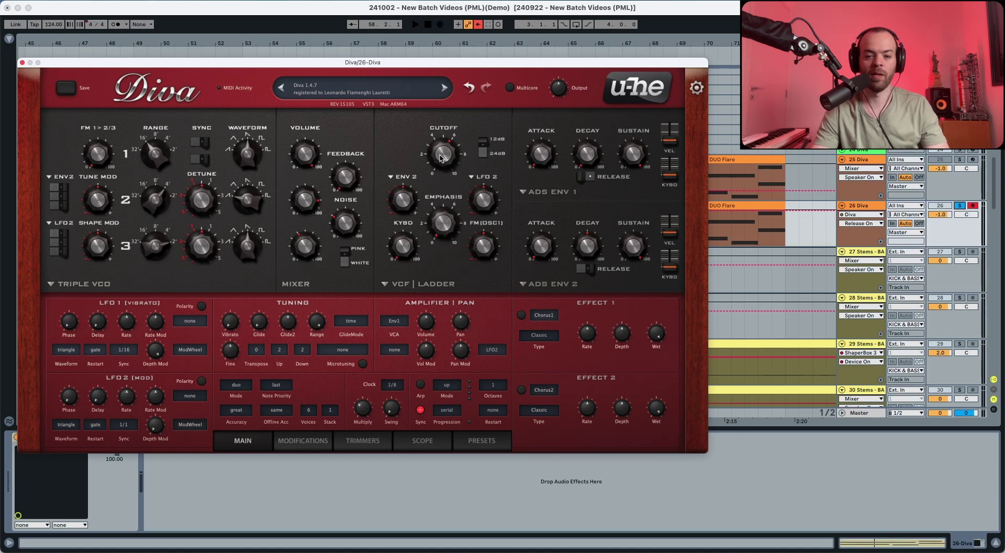
{"action": "left_click_drag", "start_coordinate": [440, 156], "coordinate": [438, 174]}
{"action": "key", "text": "space"}
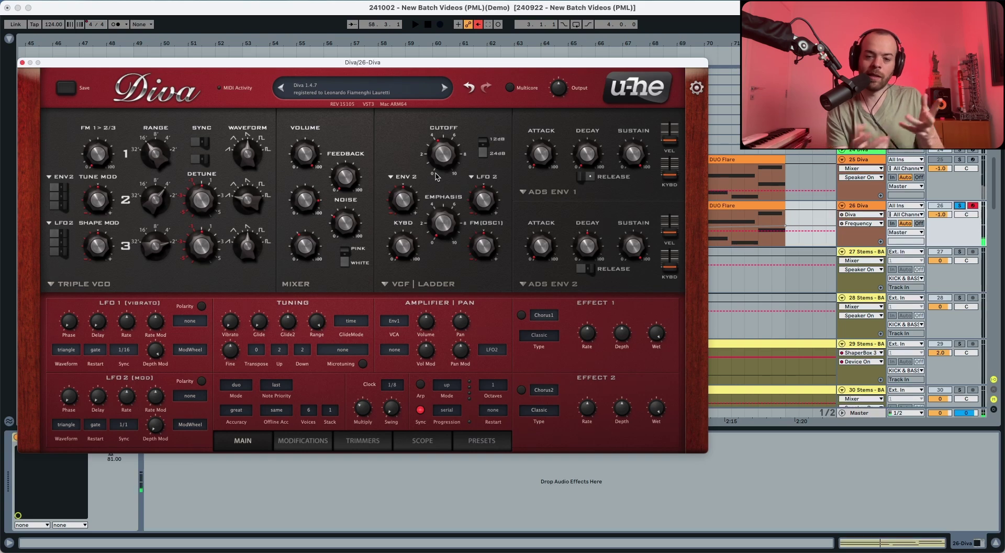
Change the filter cutoff's first modulation source to LFO1 and adjust its modulation depth during playback.
{"action": "left_click", "coordinate": [407, 179]}
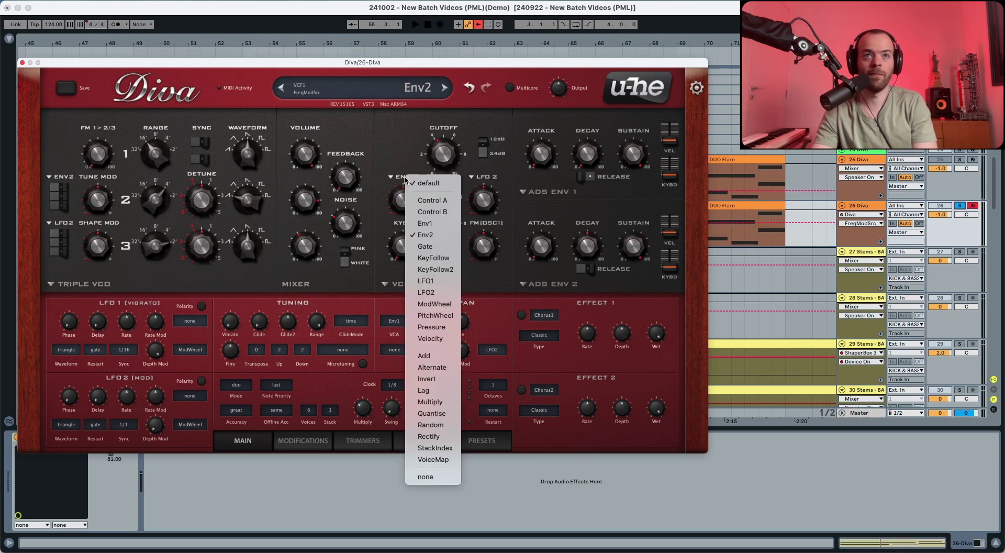
{"action": "left_click", "coordinate": [434, 281]}
{"action": "key", "text": "space"}
{"action": "left_click_drag", "start_coordinate": [402, 198], "coordinate": [401, 201]}
{"action": "key", "text": "space"}
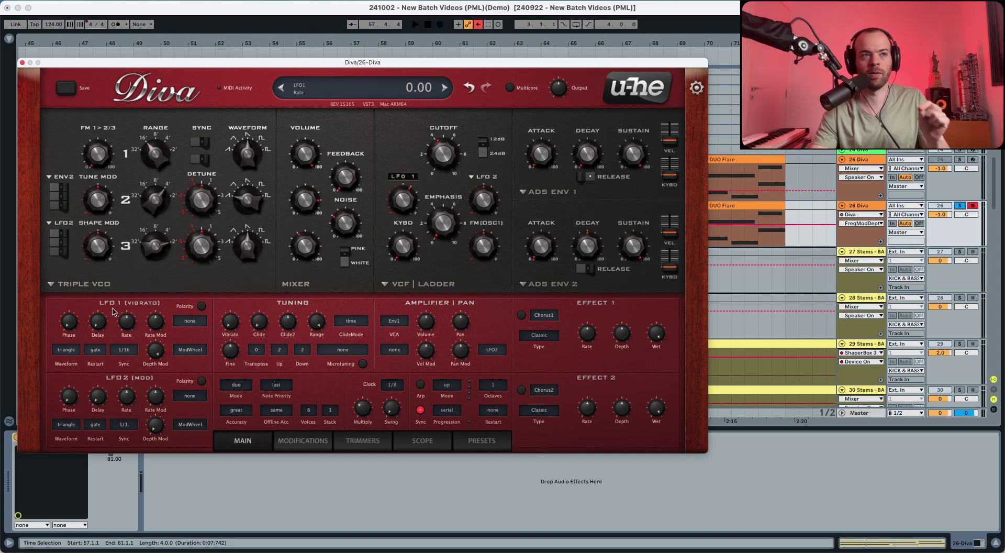
Set LFO 1's depth modulation to 0.50 and audition the change.
{"action": "left_click_drag", "start_coordinate": [156, 353], "coordinate": [155, 362]}
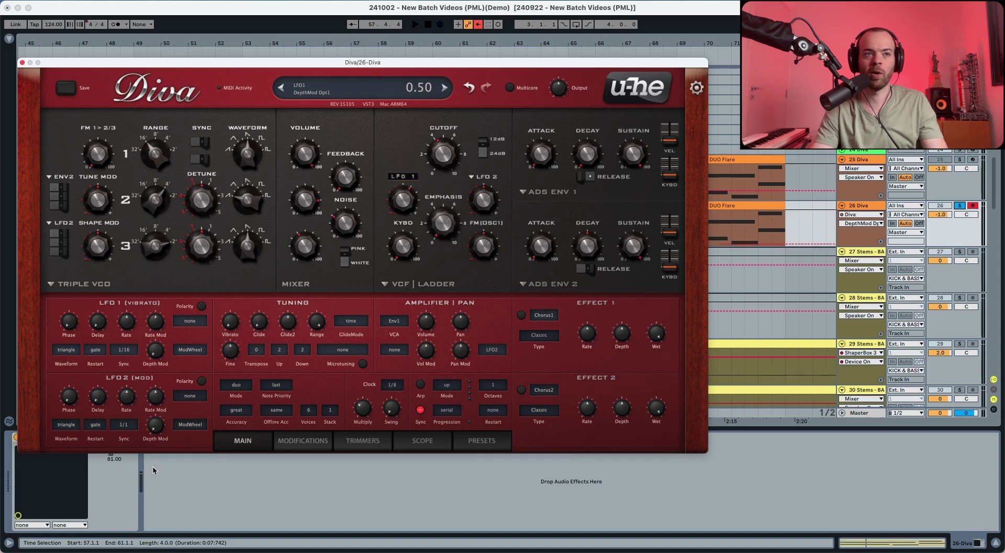
{"action": "key", "text": "space"}
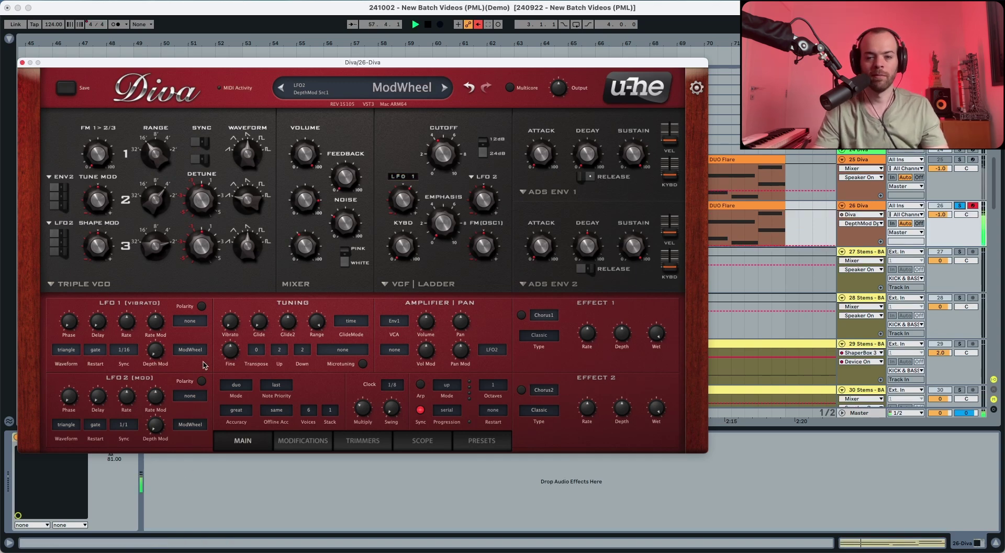
{"action": "key", "text": "space"}
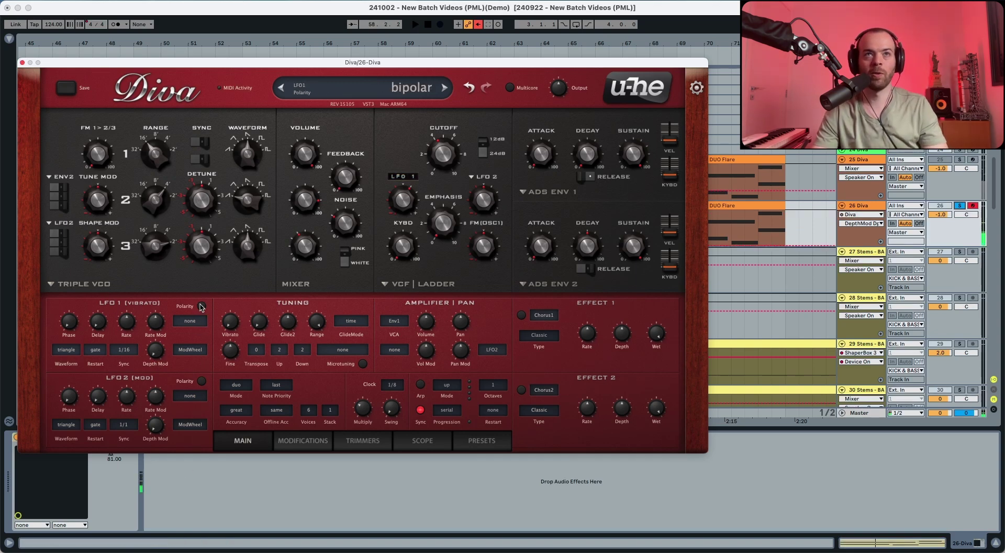
Set LFO 1's polarity to positive, comparing it with bipolar during playback.
{"action": "left_click", "coordinate": [202, 306]}
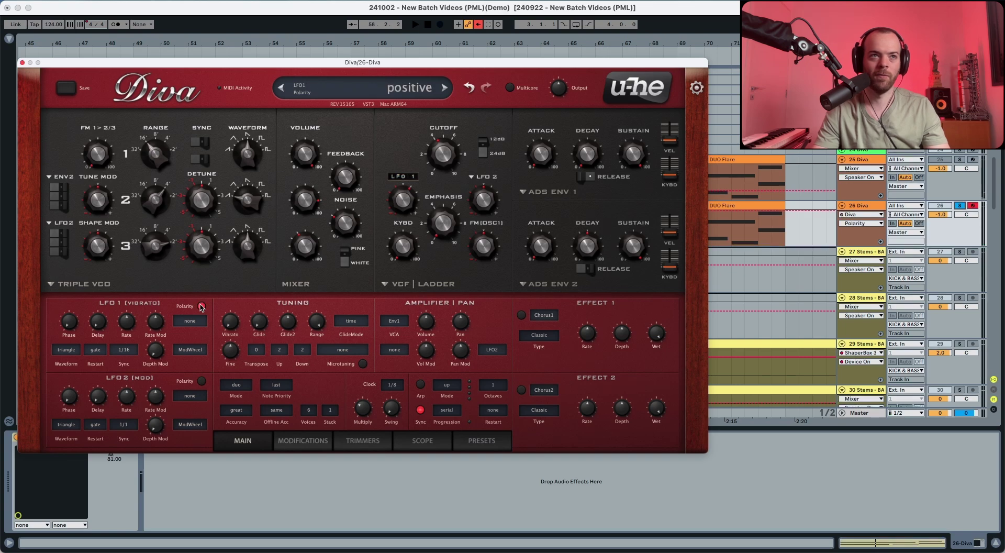
{"action": "key", "text": "space"}
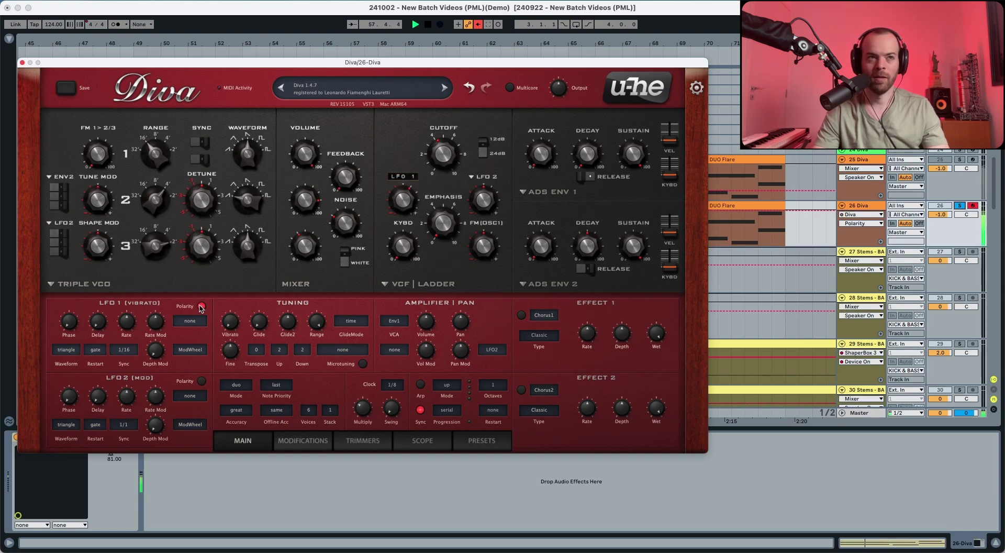
{"action": "key", "text": "space"}
{"action": "left_click", "coordinate": [202, 307]}
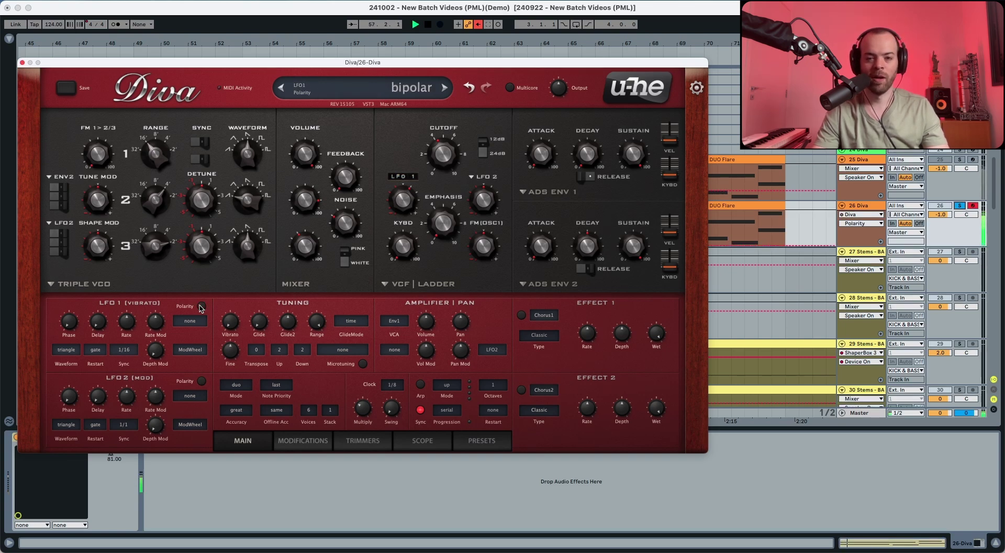
{"action": "left_click", "coordinate": [202, 306]}
{"action": "key", "text": "space"}
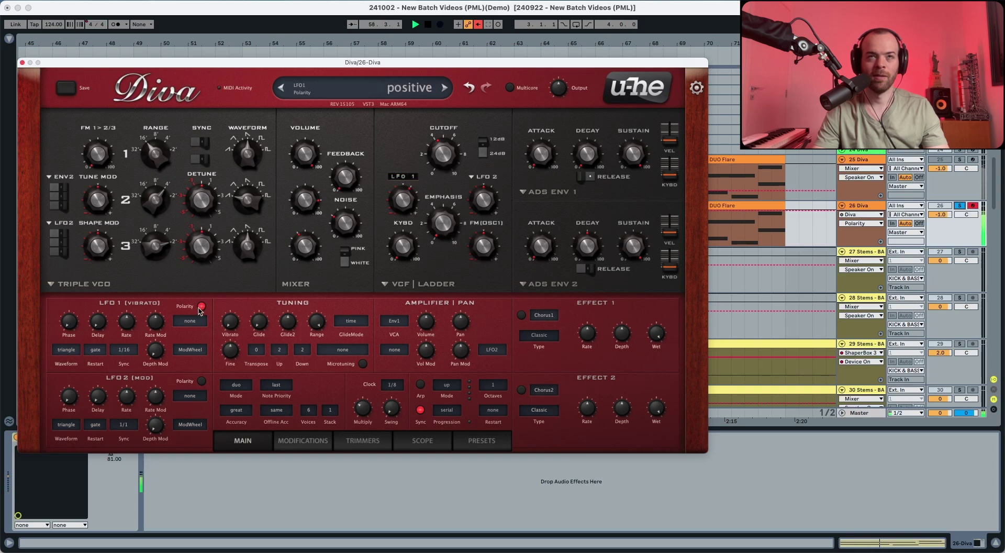
{"action": "key", "text": "space"}
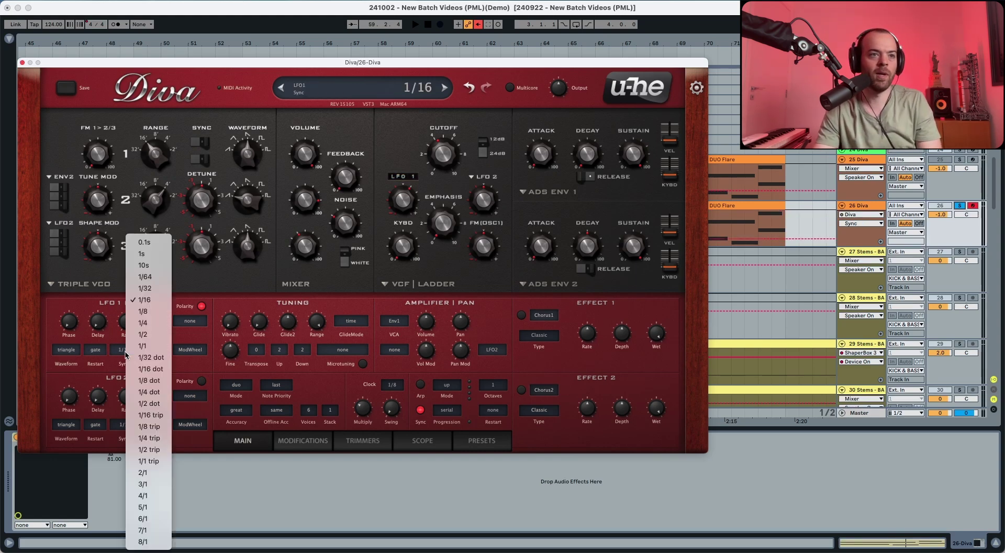
Set LFO 1's sync rate to 2/1 and audition the slower filter movement.
{"action": "left_click", "coordinate": [124, 349]}
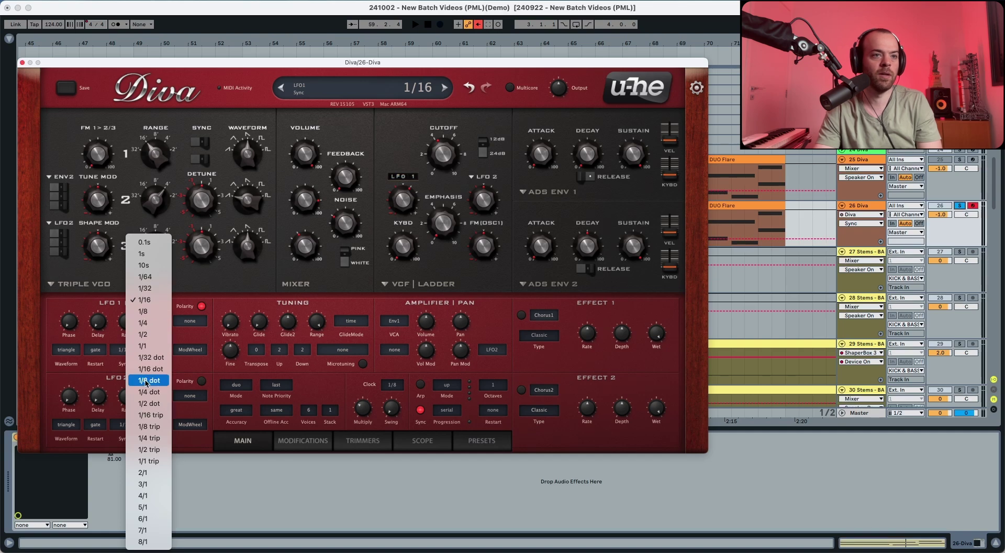
{"action": "left_click", "coordinate": [146, 474]}
{"action": "key", "text": "space"}
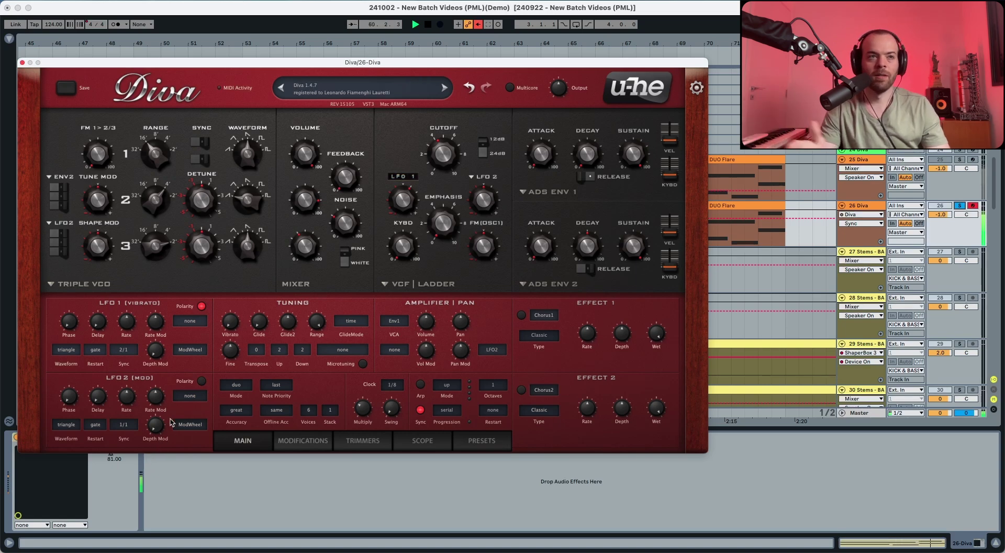
{"action": "key", "text": "space"}
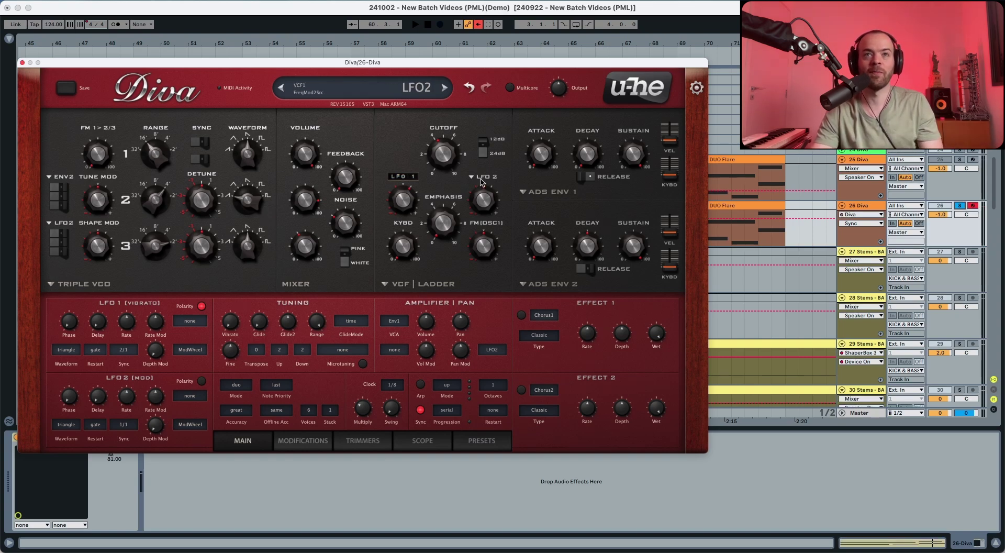
Adjust the filter cutoff's LFO 2 modulation depth and set LFO 2's sync rate to 1/4 trip during playback.
{"action": "key", "text": "space"}
{"action": "left_click_drag", "start_coordinate": [484, 203], "coordinate": [484, 200]}
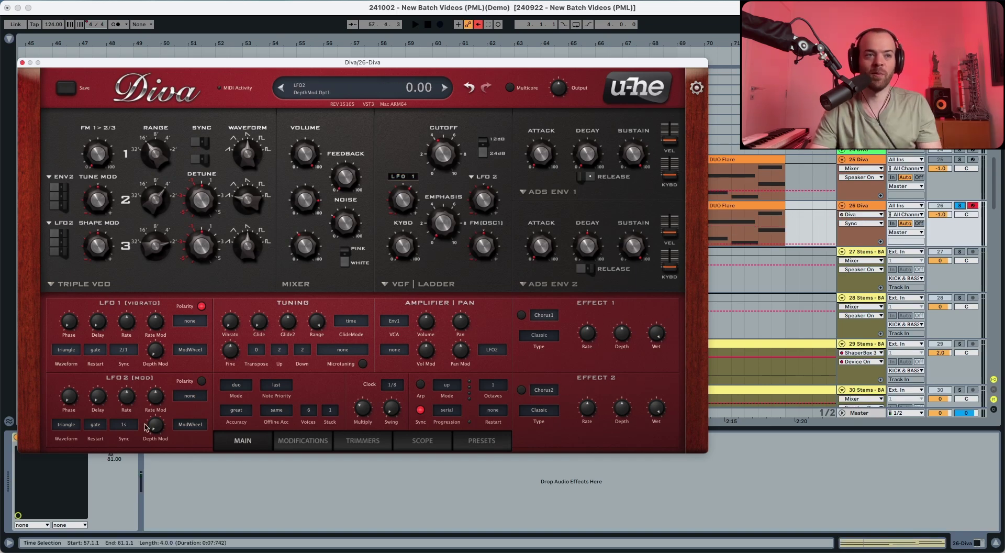
{"action": "left_click", "coordinate": [134, 425]}
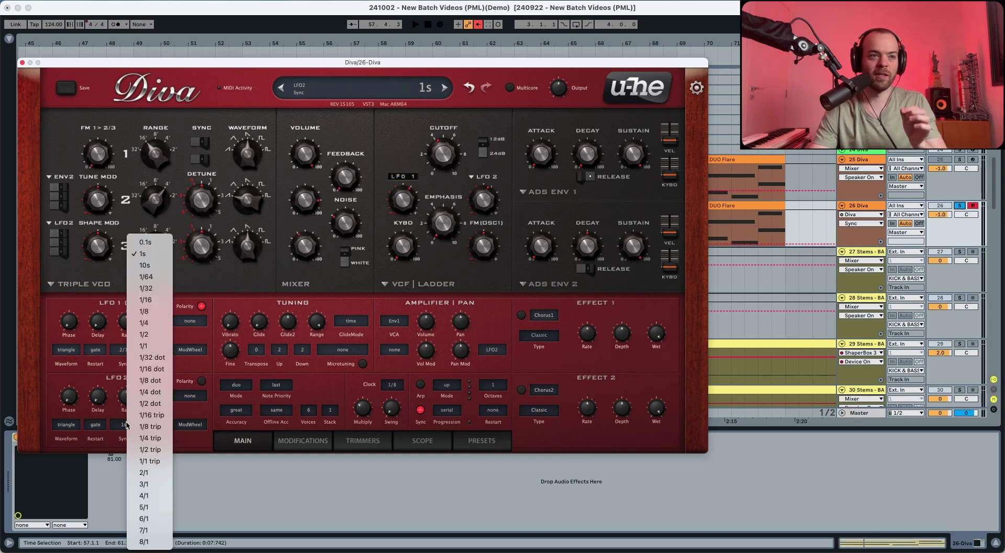
{"action": "left_click", "coordinate": [155, 439]}
{"action": "key", "text": "space"}
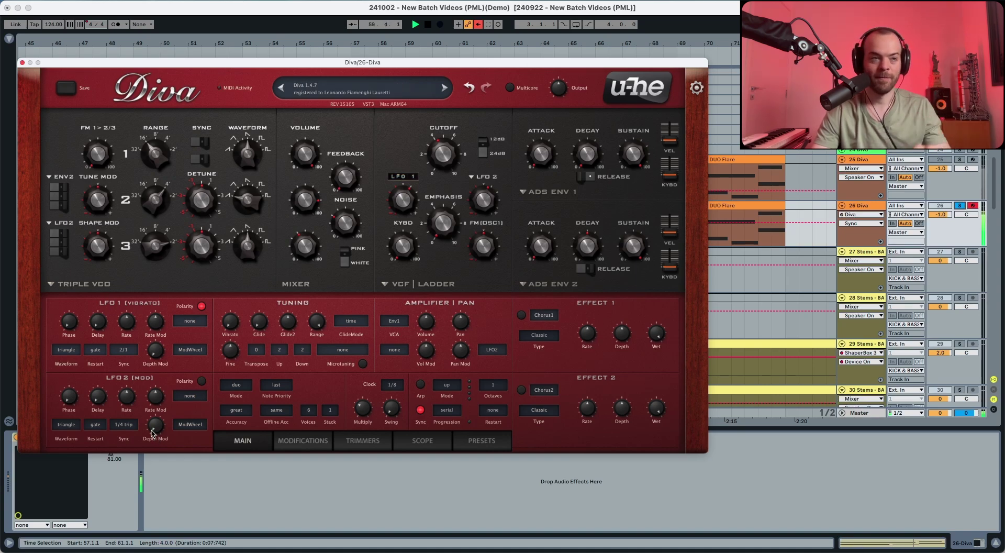
{"action": "key", "text": "space"}
Set LFO 2's restart mode to sync and audition the patch.
{"action": "left_click", "coordinate": [99, 425]}
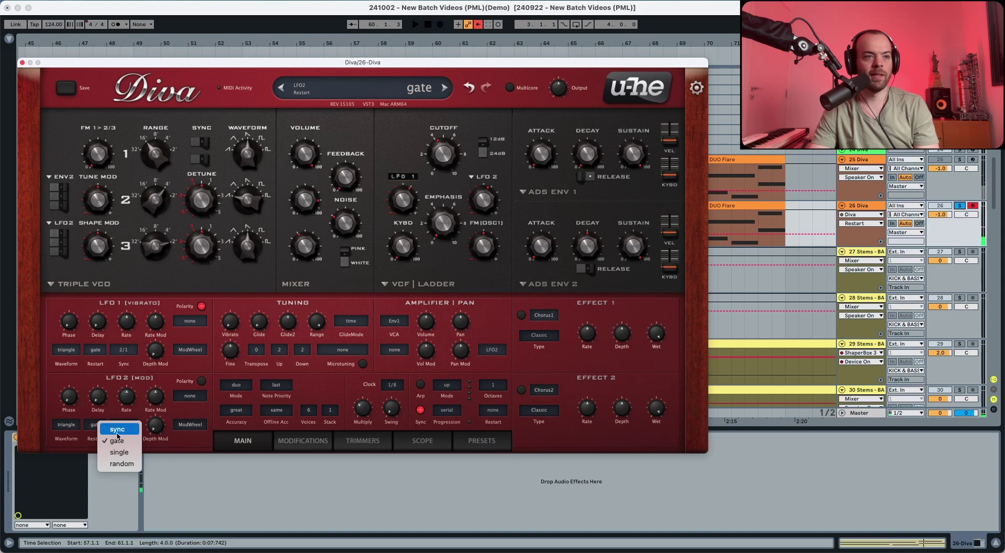
{"action": "left_click", "coordinate": [119, 429]}
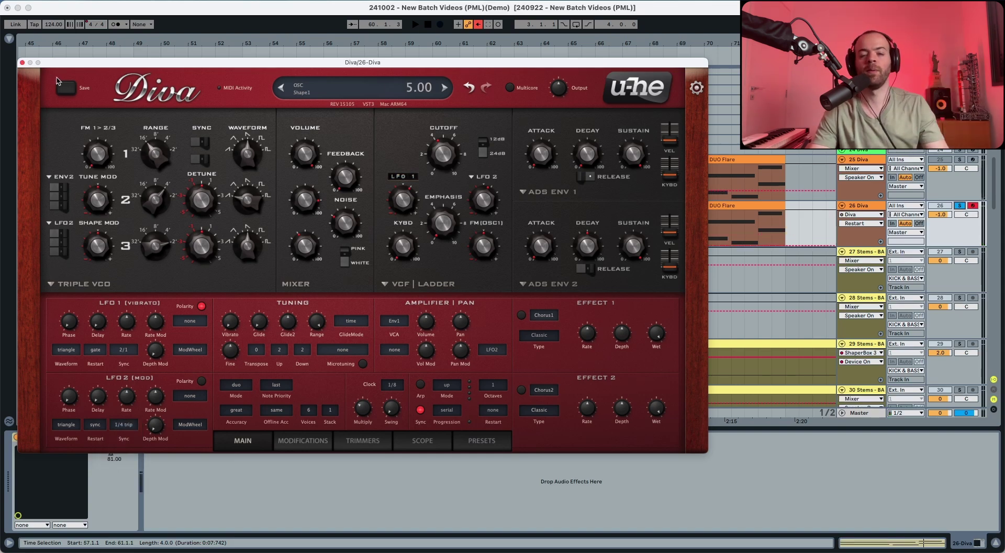
{"action": "key", "text": "space"}
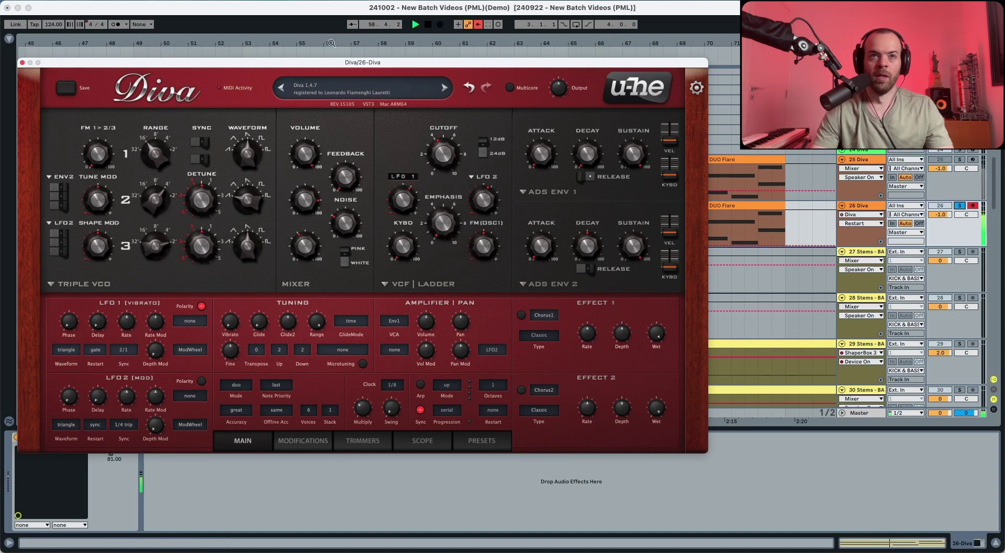
{"action": "mouse_move", "coordinate": [404, 263]}
{"action": "key", "text": "space"}
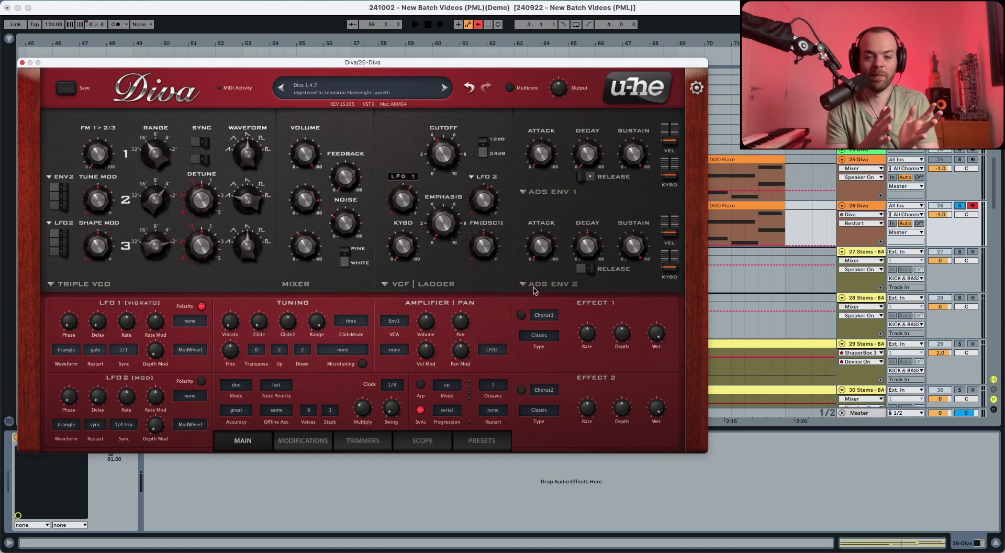
{"action": "key", "text": "space"}
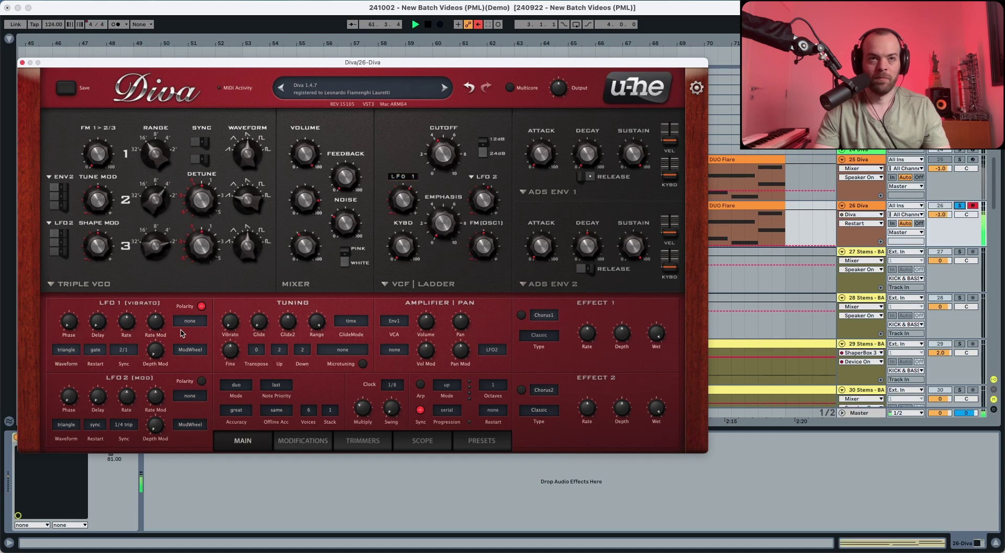
{"action": "key", "text": "space"}
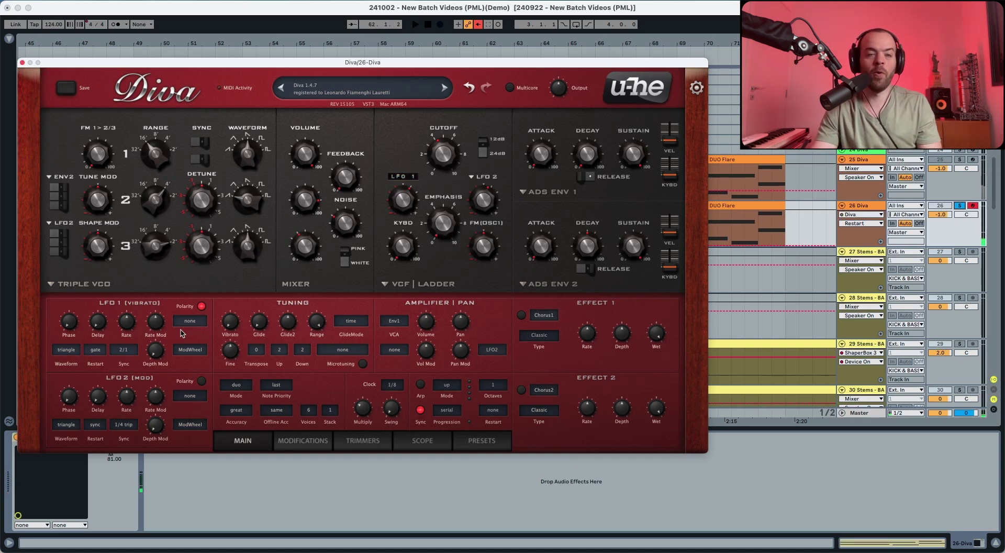
Raise the vibrato amount in the tuning section to 9.00 and audition it.
{"action": "mouse_move", "coordinate": [231, 320]}
{"action": "left_mouse_down"}
{"action": "mouse_move", "coordinate": [236, 275]}
{"action": "mouse_move", "coordinate": [235, 314]}
{"action": "left_mouse_up"}
{"action": "key", "text": "space"}
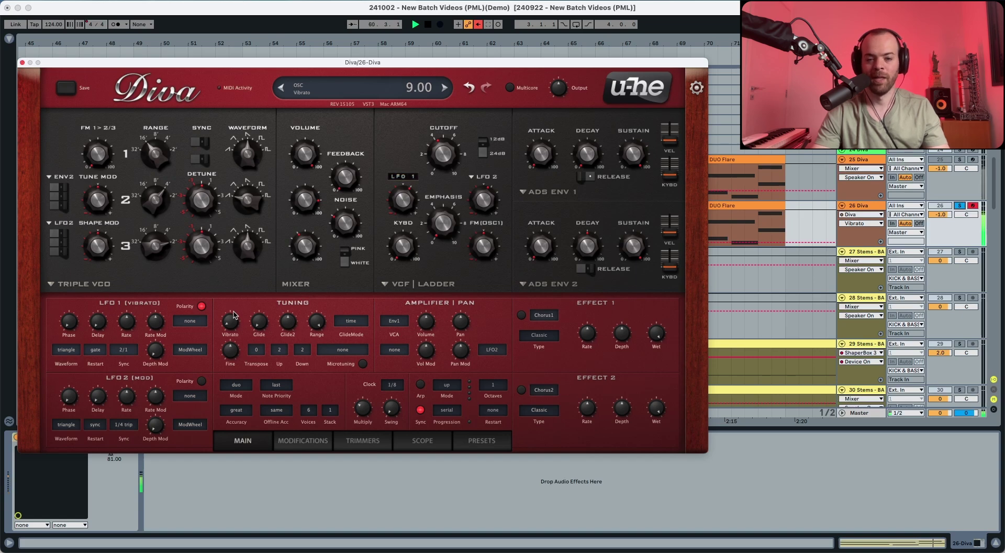
{"action": "key", "text": "space"}
Raise the glide amount and set Glide2 to 20.00 during playback.
{"action": "left_click", "coordinate": [261, 322]}
{"action": "key", "text": "space"}
{"action": "left_click_drag", "start_coordinate": [260, 322], "coordinate": [263, 312]}
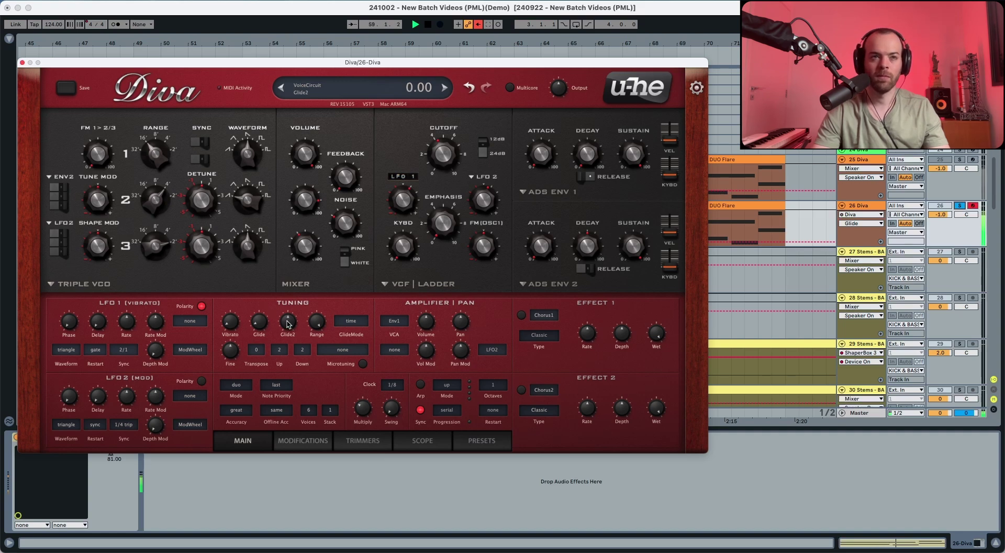
{"action": "key", "text": "space"}
{"action": "left_click_drag", "start_coordinate": [287, 324], "coordinate": [289, 319]}
{"action": "key", "text": "space"}
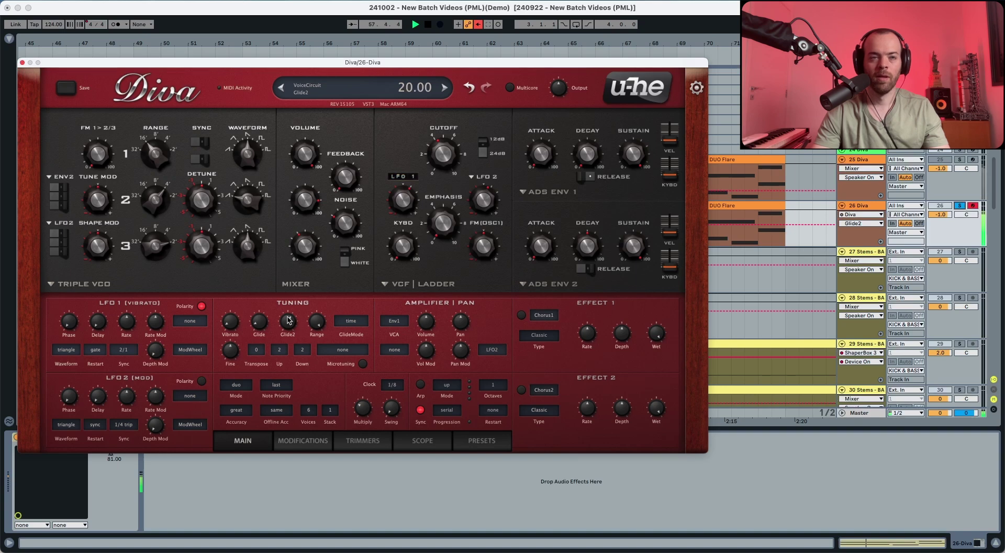
{"action": "key", "text": "space"}
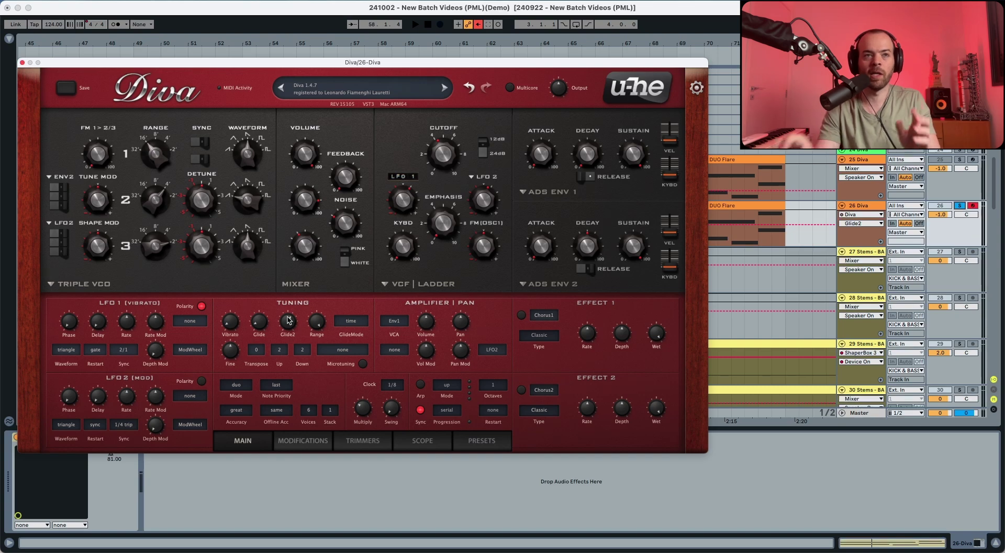
Audition the glide settings, assign LFO2 as the Filter FM modulation source and raise its depth, and audition the patch.
{"action": "key", "text": "space"}
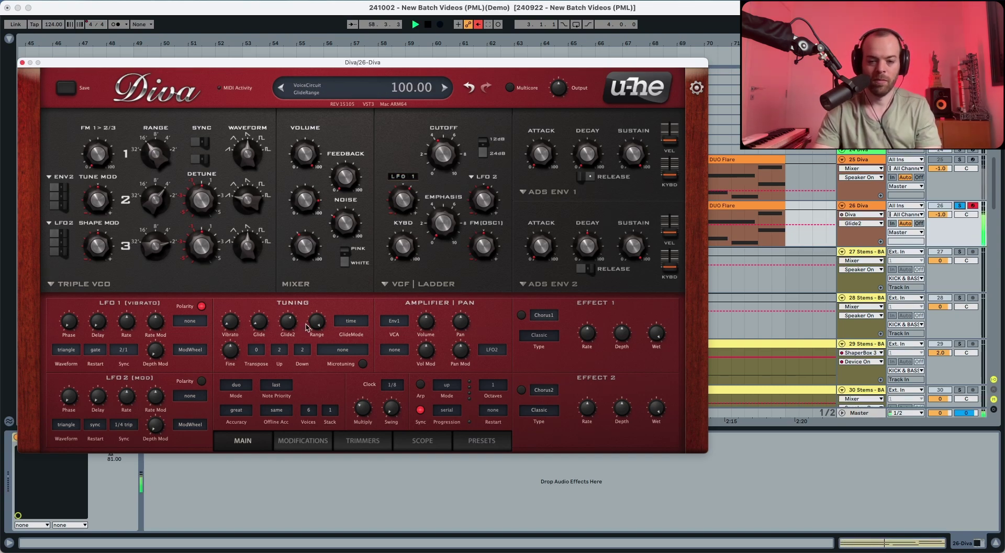
{"action": "key", "text": "space"}
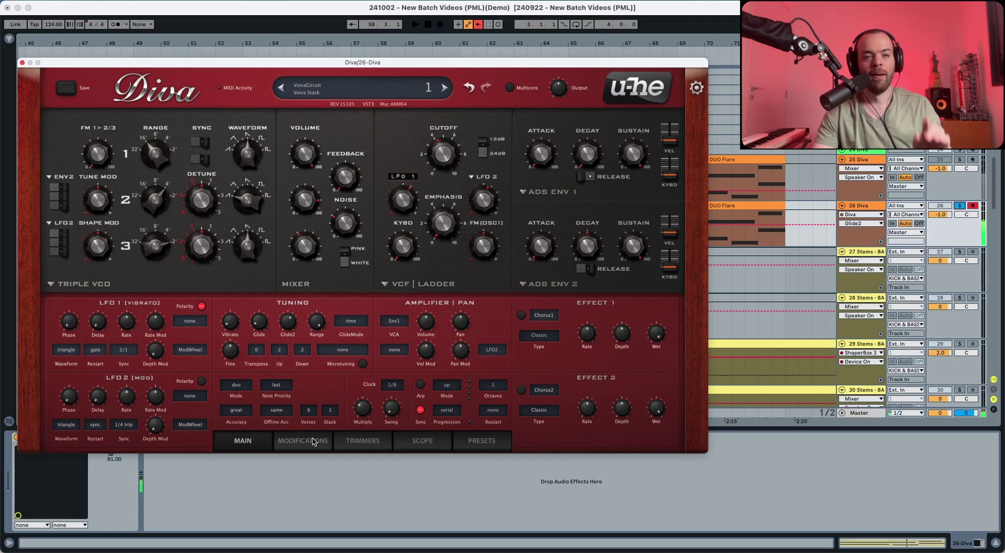
{"action": "left_click", "coordinate": [314, 441]}
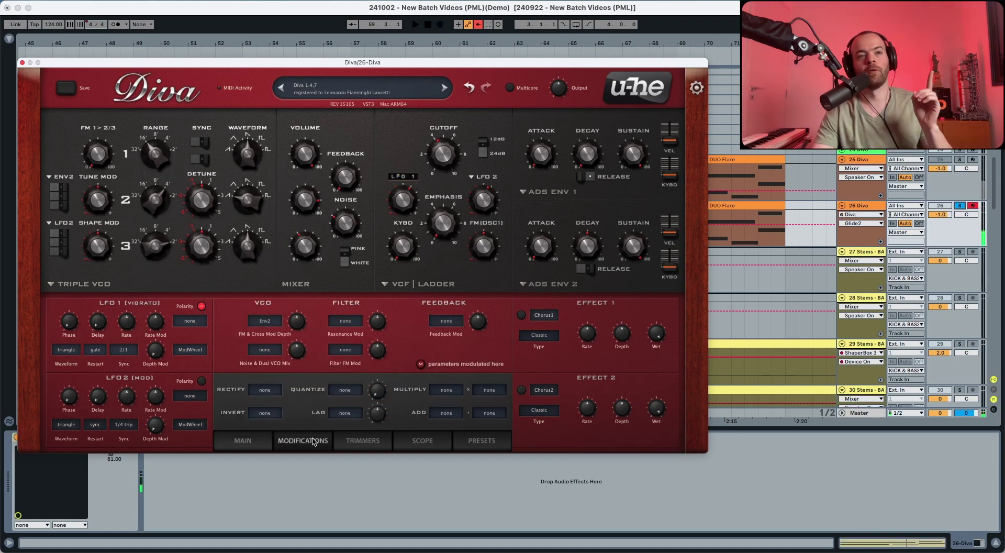
{"action": "left_click", "coordinate": [343, 351]}
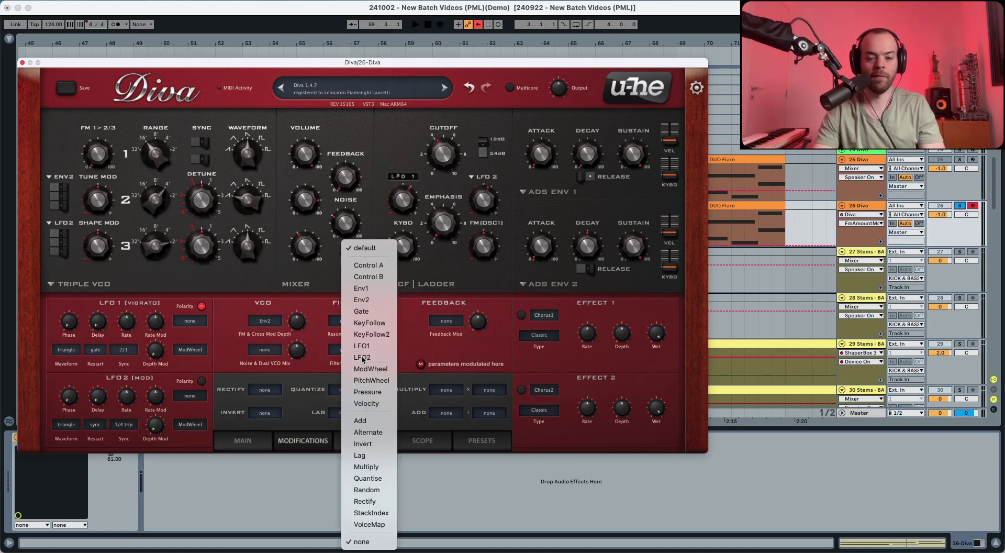
{"action": "left_click", "coordinate": [362, 357]}
{"action": "scroll", "coordinate": [375, 351], "scroll_direction": "up", "scroll_amount": 5}
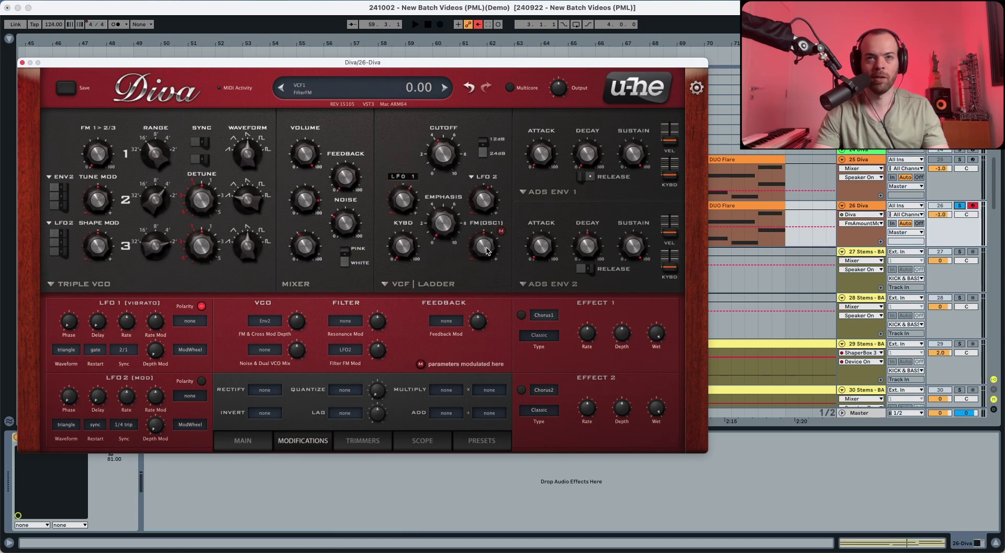
{"action": "key", "text": "space"}
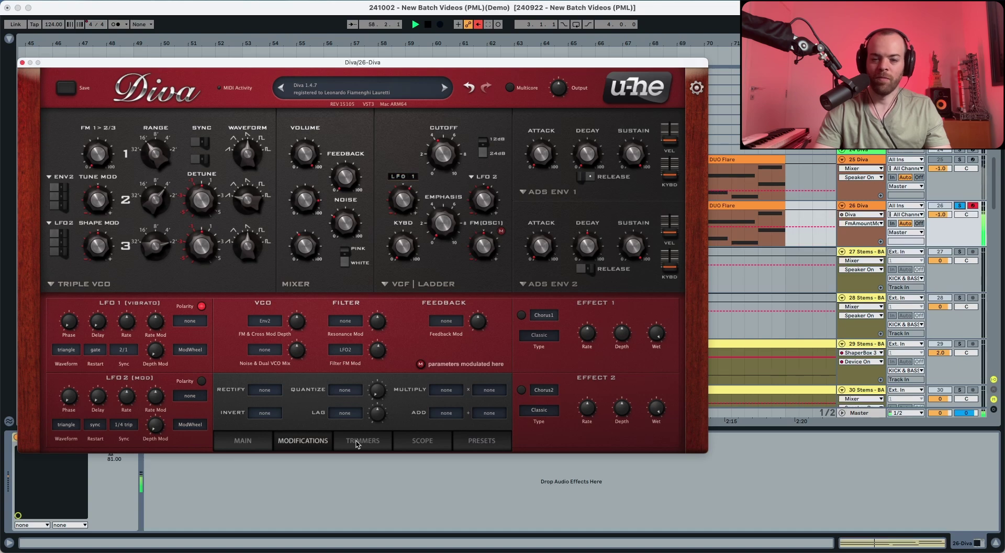
{"action": "key", "text": "space"}
Lower the first voice's oscillator 2 detune in the trimmers and audition the patch.
{"action": "left_click", "coordinate": [356, 441]}
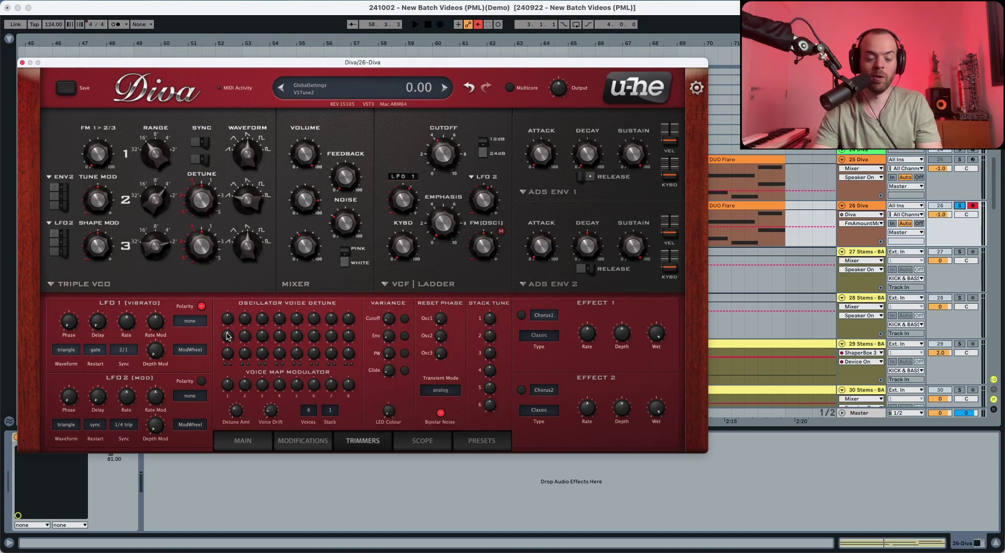
{"action": "left_click_drag", "start_coordinate": [228, 336], "coordinate": [219, 460]}
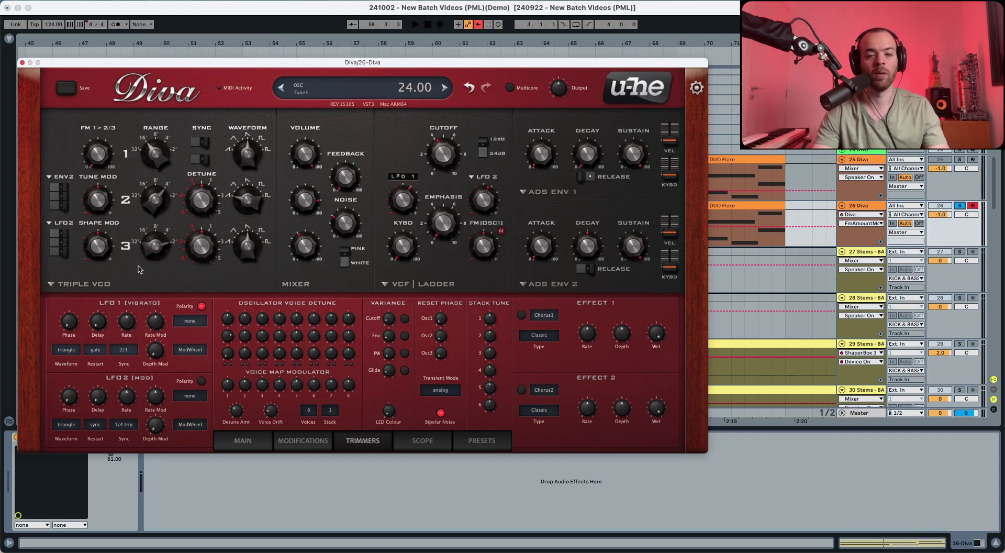
{"action": "key", "text": "space"}
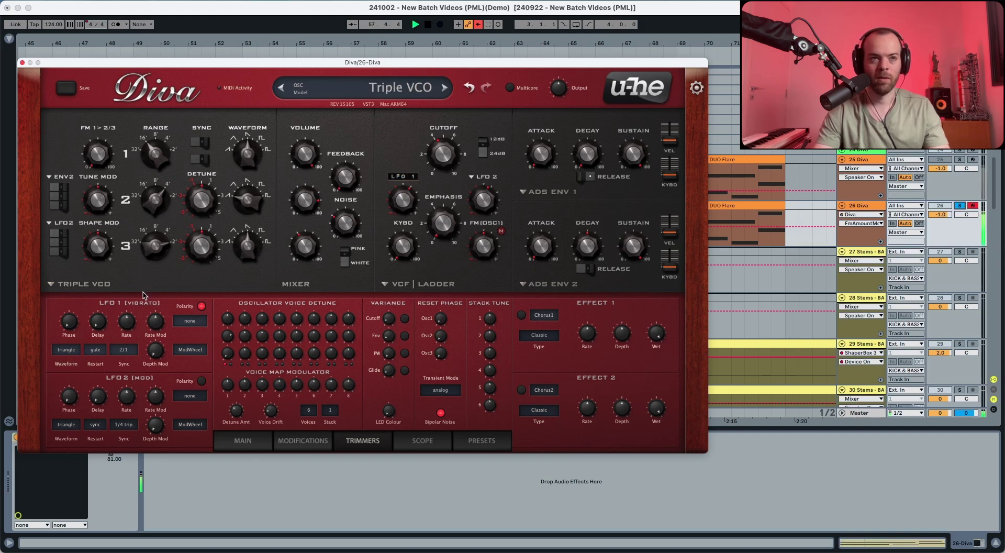
{"action": "key", "text": "space"}
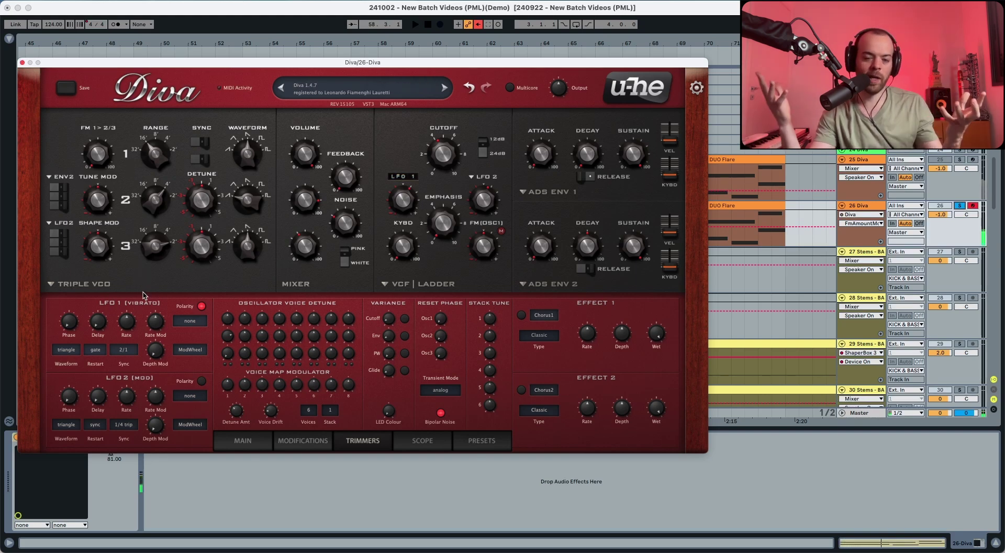
Enable Effect 1 with the Plate1 reverb and audition it.
{"action": "left_click", "coordinate": [522, 315]}
{"action": "left_click", "coordinate": [544, 315]}
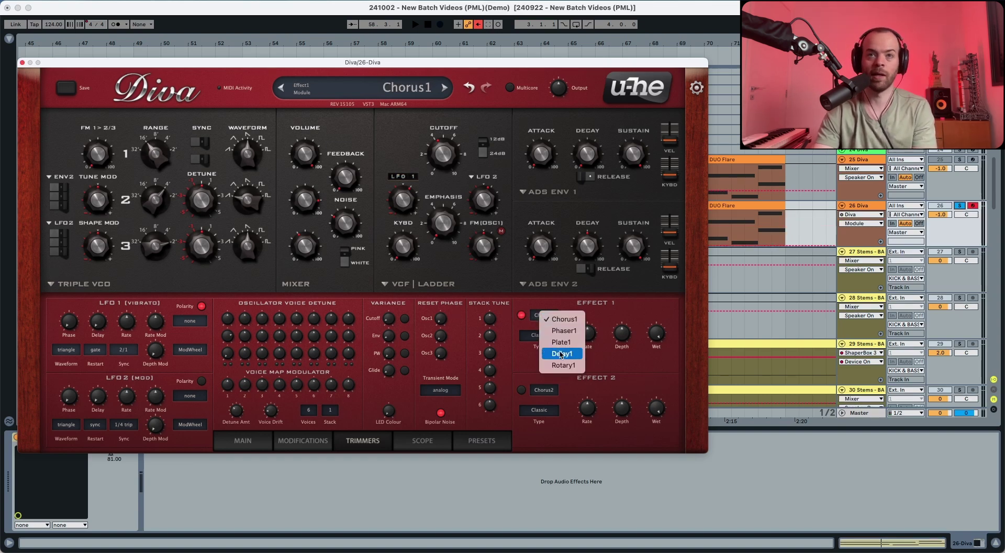
{"action": "left_click", "coordinate": [556, 341]}
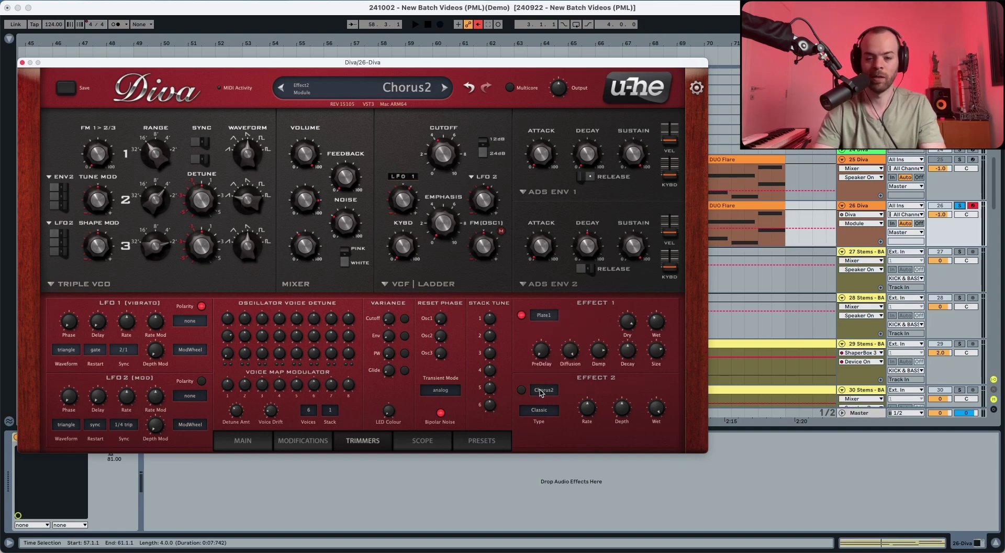
{"action": "key", "text": "space"}
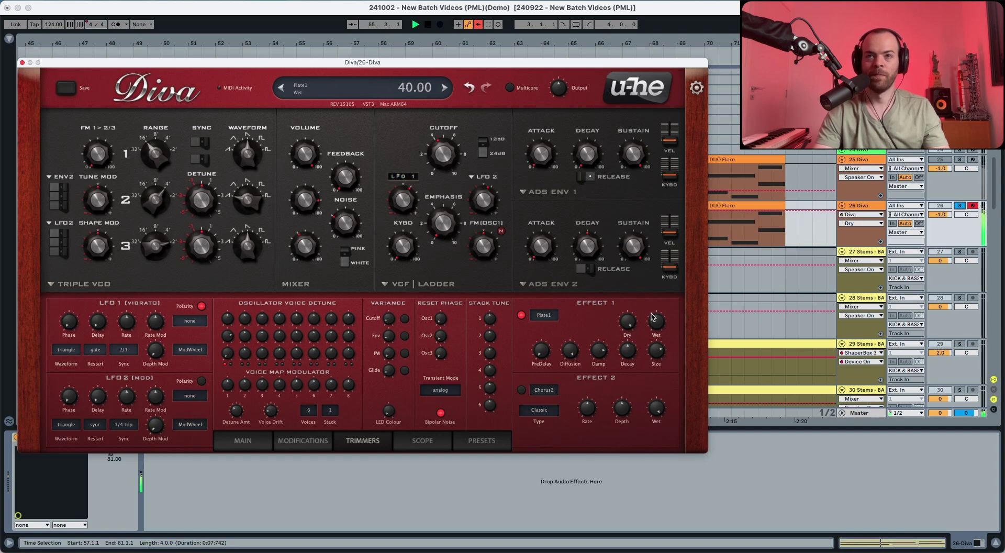
{"action": "key", "text": "space"}
Lower the plate reverb's wet level, adjust its damping and audition the result.
{"action": "left_click_drag", "start_coordinate": [656, 321], "coordinate": [650, 348]}
{"action": "key", "text": "space"}
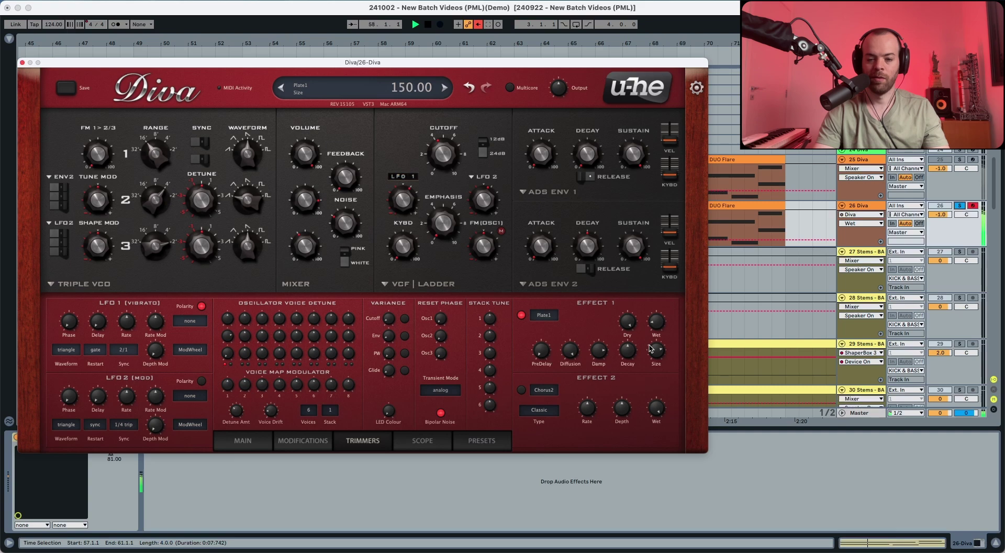
{"action": "key", "text": "space"}
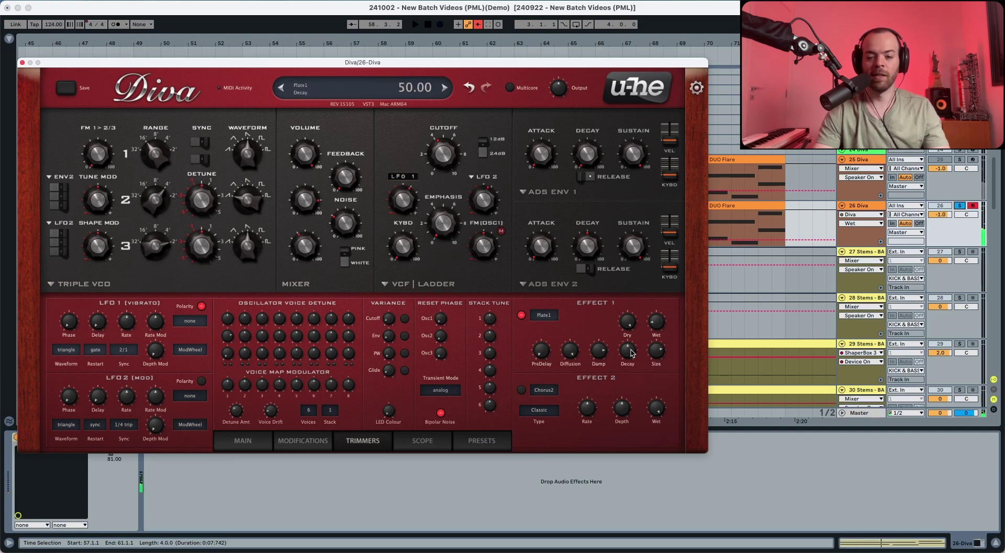
{"action": "left_click_drag", "start_coordinate": [605, 352], "coordinate": [605, 348]}
{"action": "key", "text": "space"}
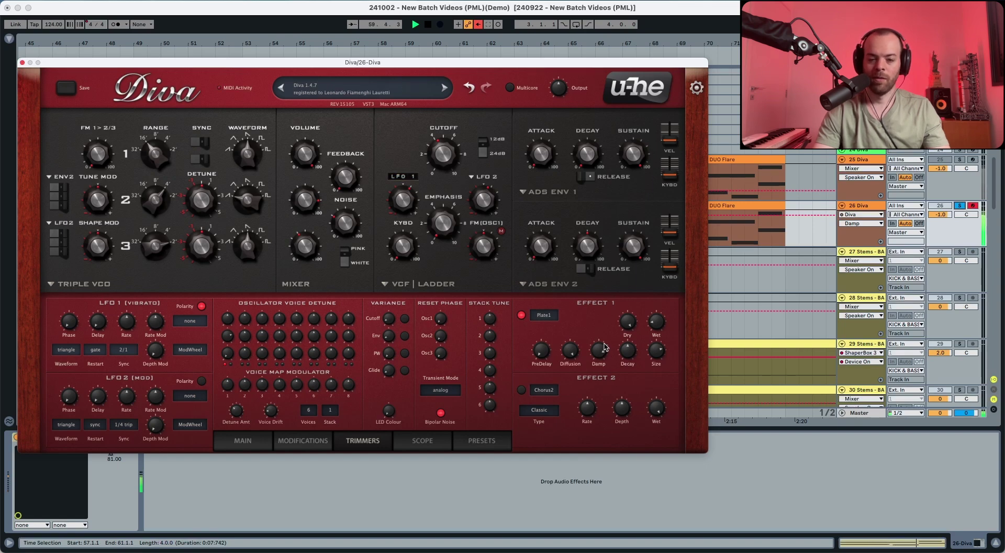
Enable Effect 2 as Chorus2 with the Ensemble type and reduce its wet level during playback.
{"action": "left_click", "coordinate": [521, 390]}
{"action": "left_click", "coordinate": [543, 411]}
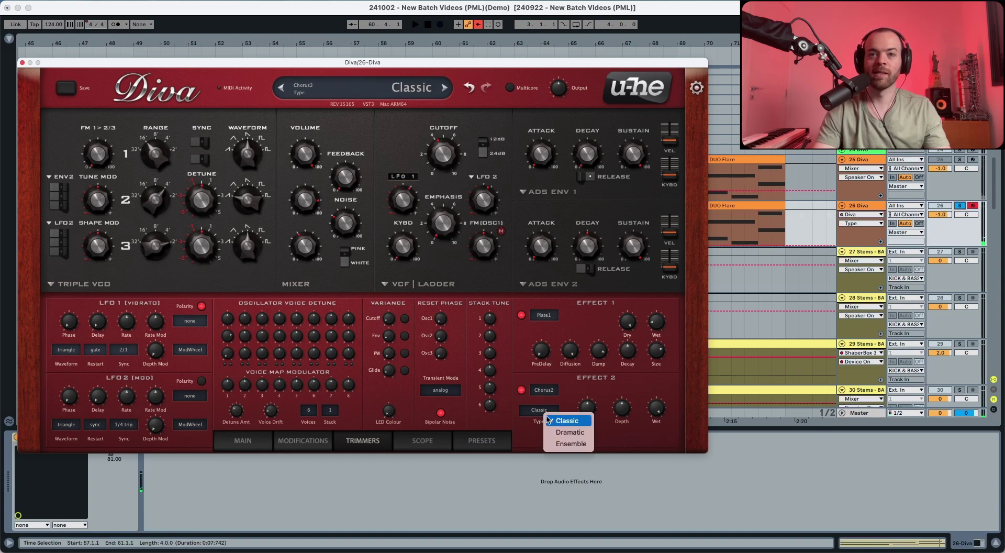
{"action": "left_click", "coordinate": [573, 445]}
{"action": "key", "text": "space"}
{"action": "mouse_move", "coordinate": [655, 418]}
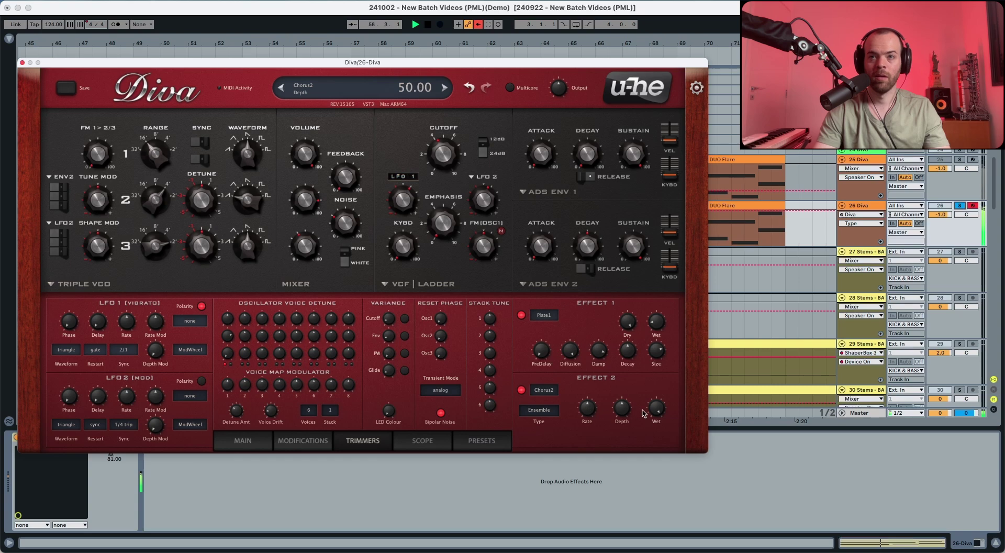
{"action": "left_click_drag", "start_coordinate": [657, 414], "coordinate": [661, 502]}
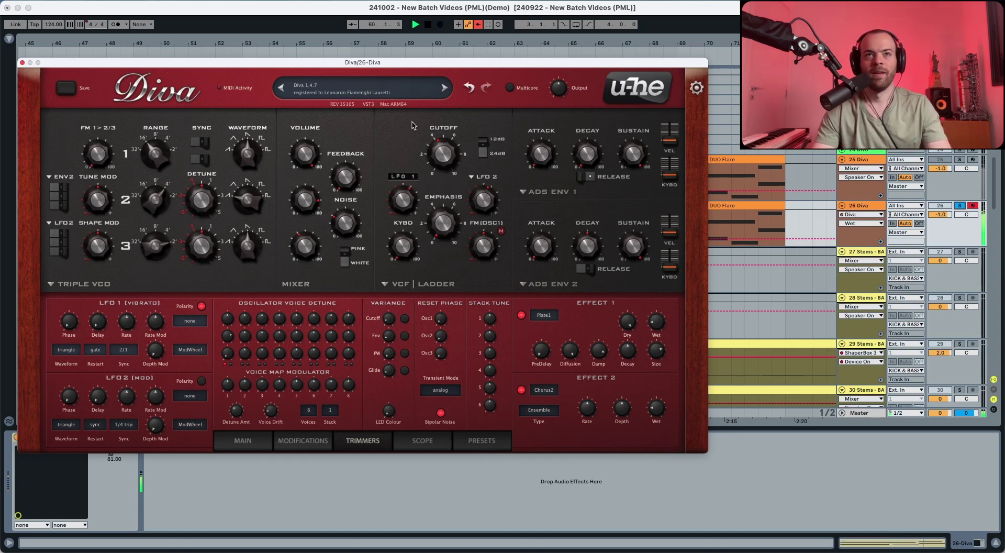
Re-enable the overridden automation and unsolo track 26 to hear the patch in the full mix.
{"action": "left_click", "coordinate": [478, 25]}
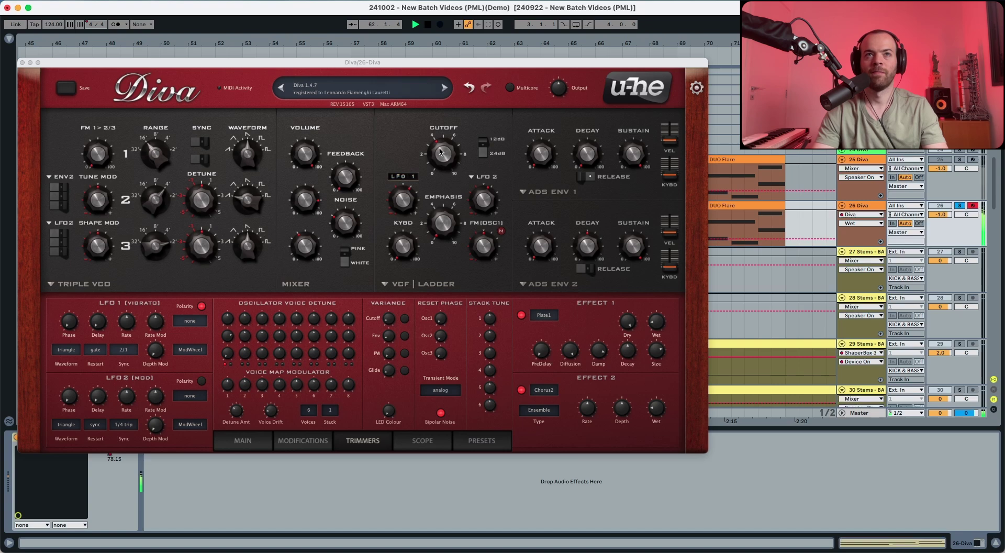
{"action": "left_click", "coordinate": [958, 206]}
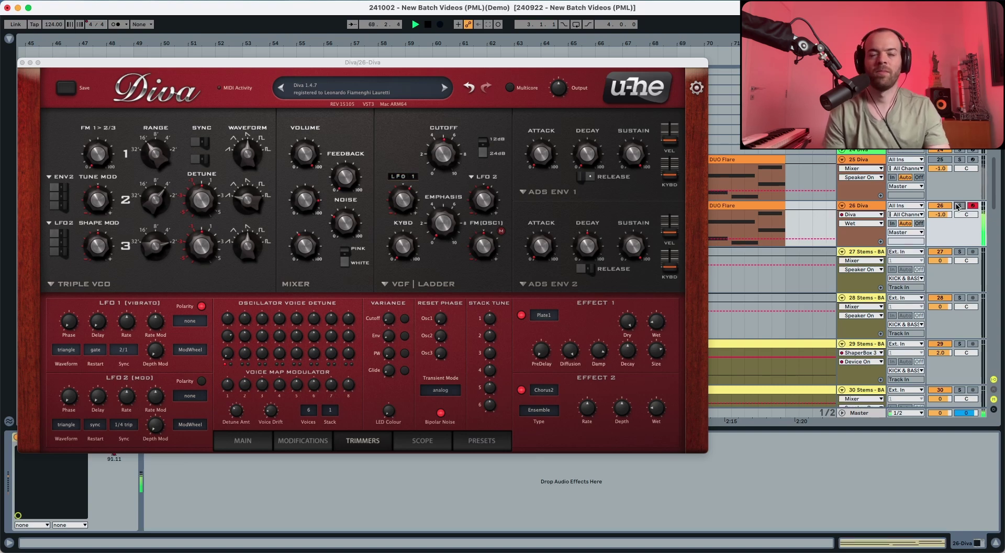
{"action": "left_click", "coordinate": [958, 205]}
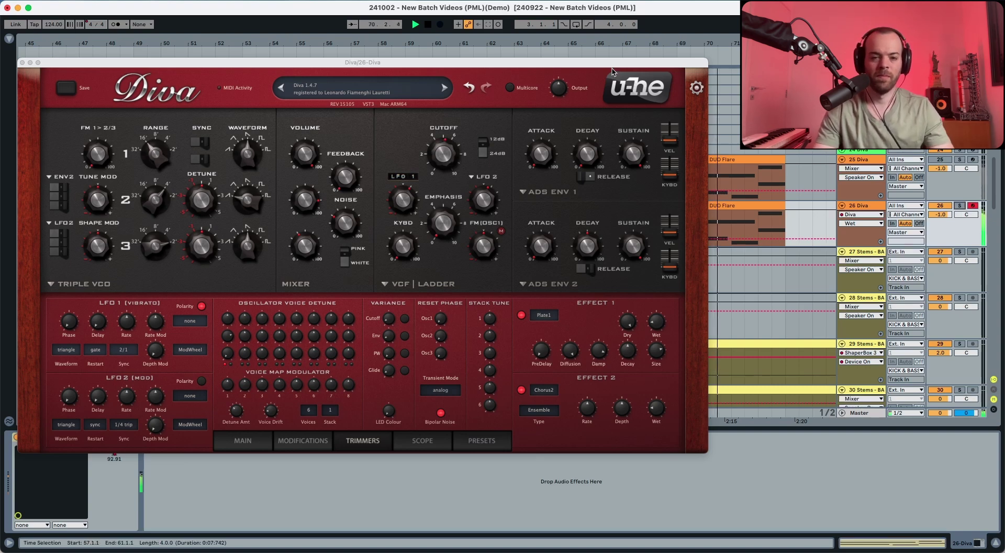